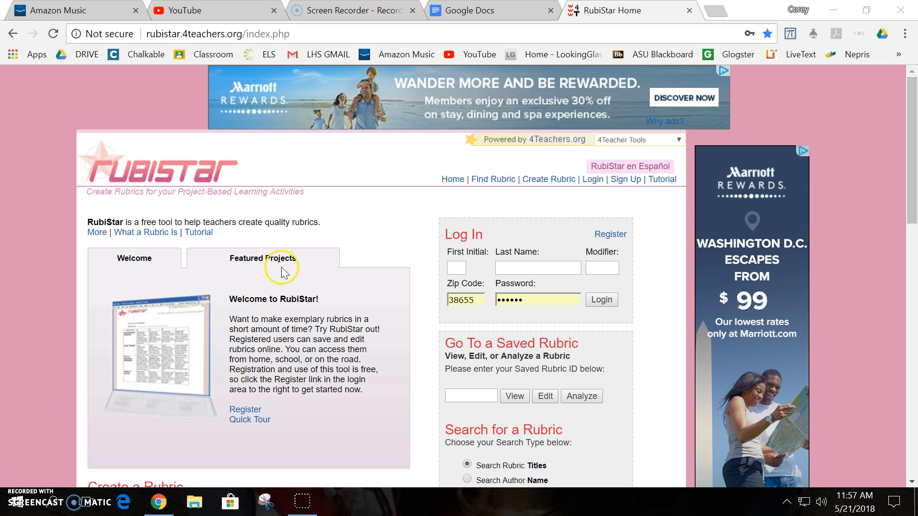
# - Open the rubric creation page and look through the customizable template categories
pyautogui.click(557, 181)
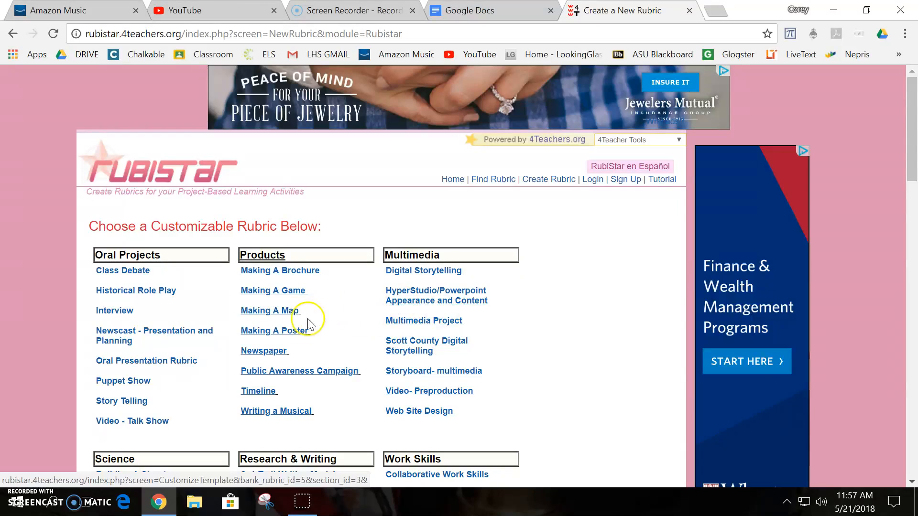
pyautogui.scroll(-3, 595, 370)
pyautogui.scroll(-6, 600, 373)
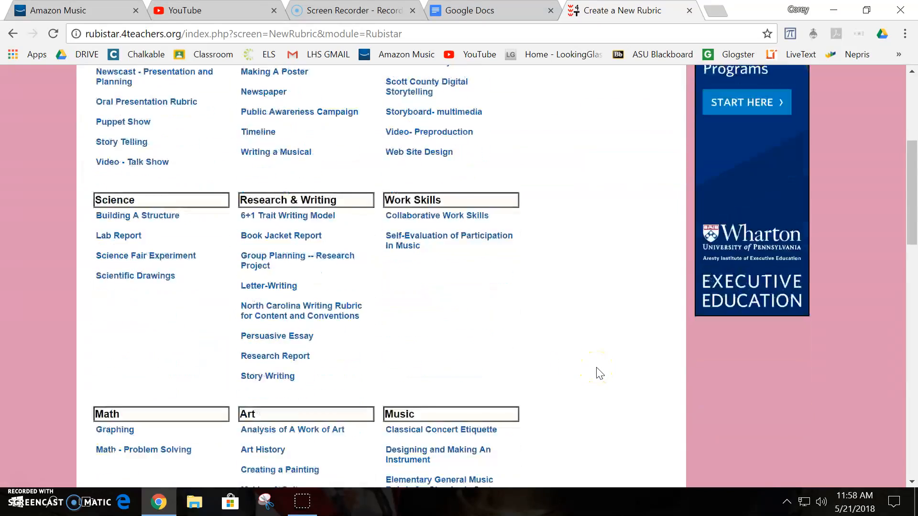
pyautogui.scroll(9, 600, 373)
pyautogui.scroll(1, 600, 373)
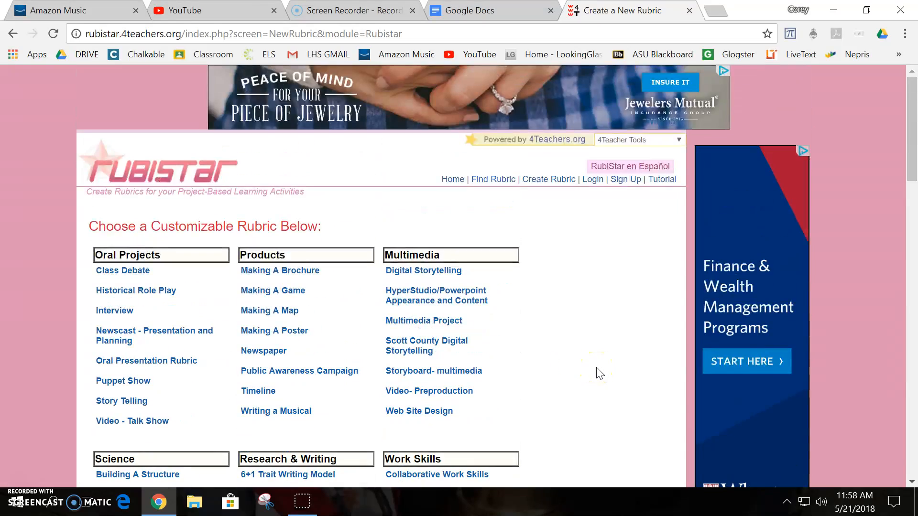
pyautogui.scroll(-13, 600, 373)
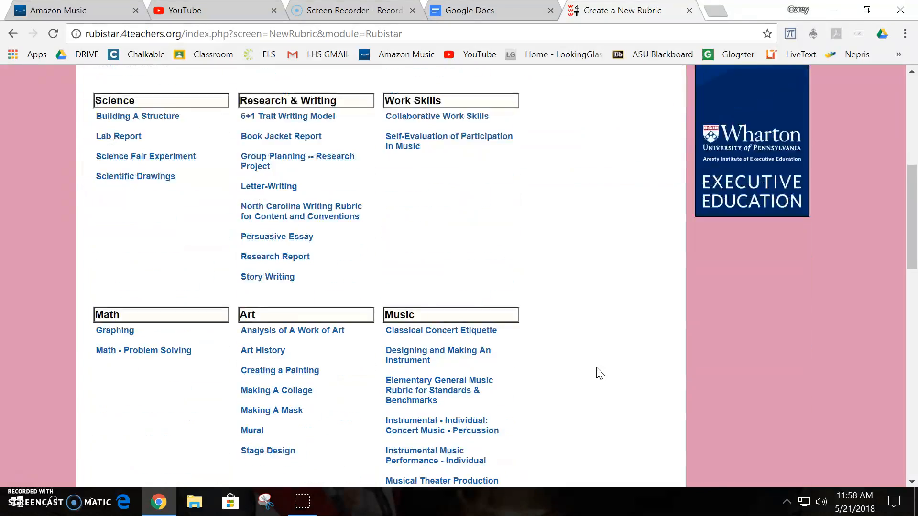
pyautogui.scroll(12, 600, 373)
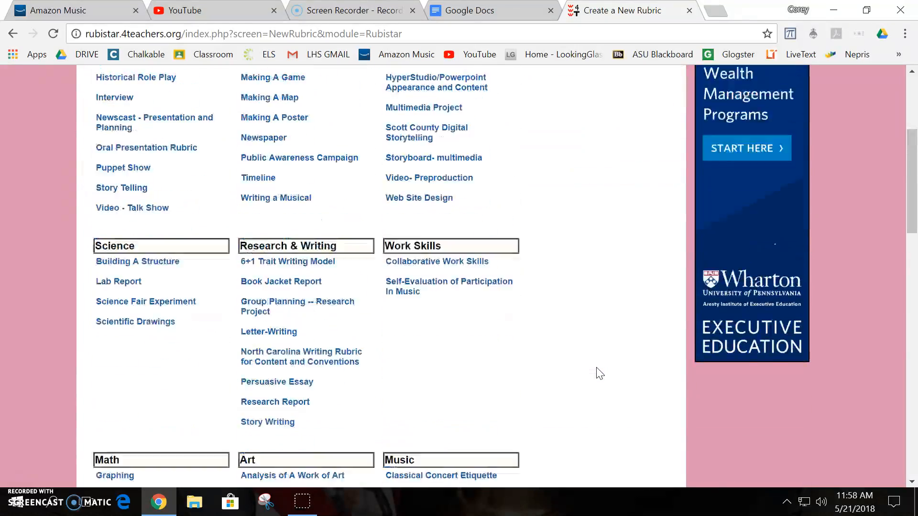
# - Open the Multimedia Project template and fill in the author's first and last name
pyautogui.click(442, 178)
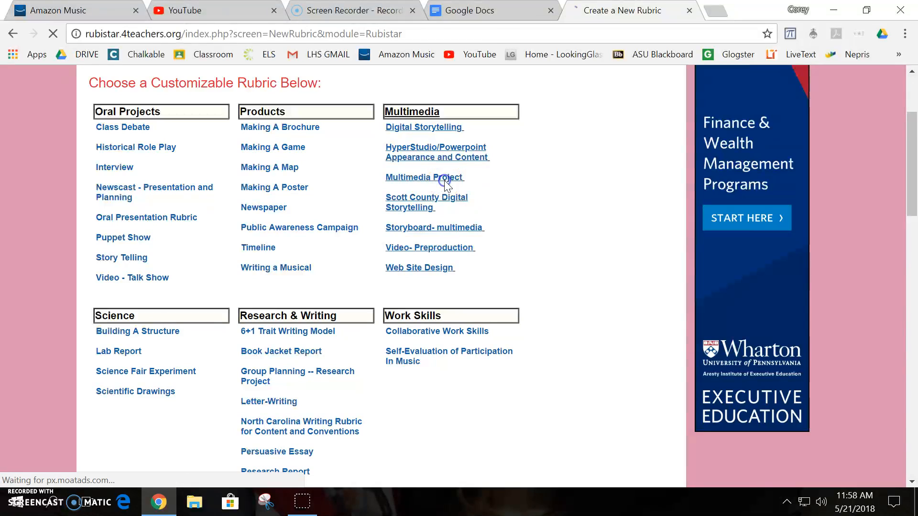
pyautogui.scroll(-1, 431, 349)
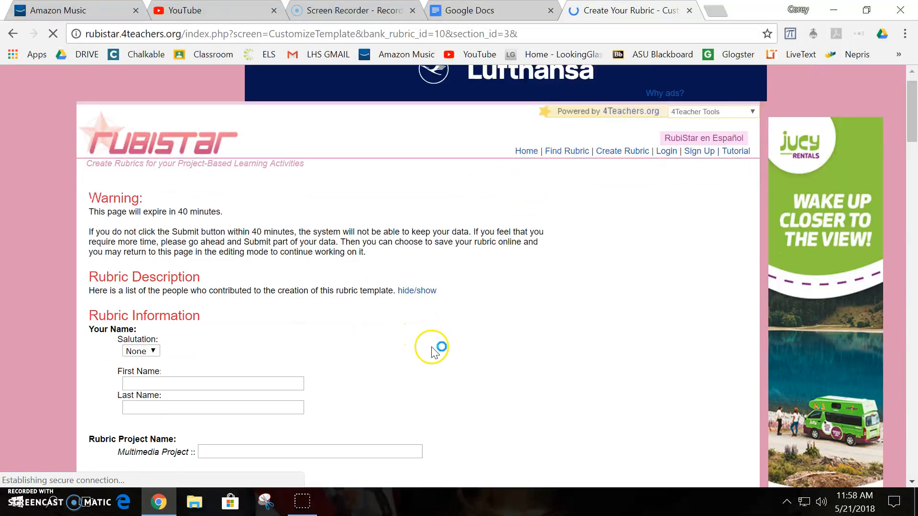
pyautogui.click(284, 343)
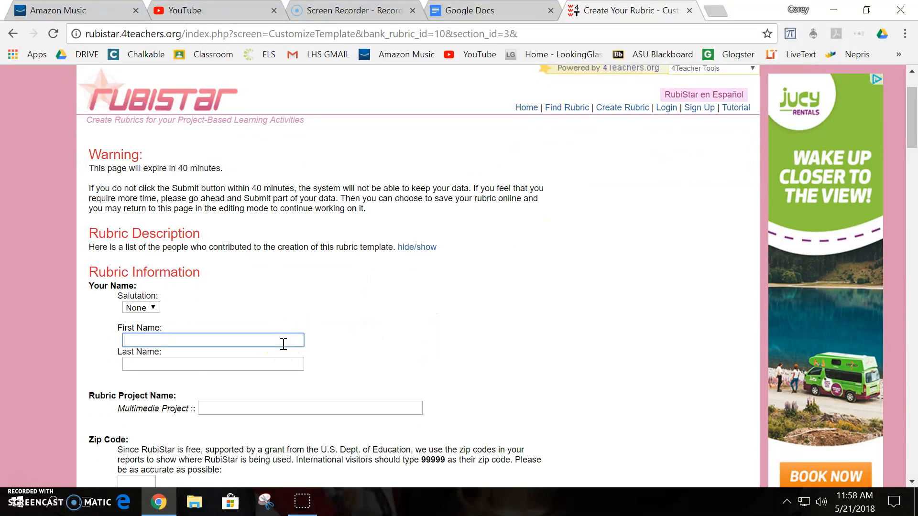
pyautogui.write('C')
pyautogui.press('Tab')
pyautogui.write('B')
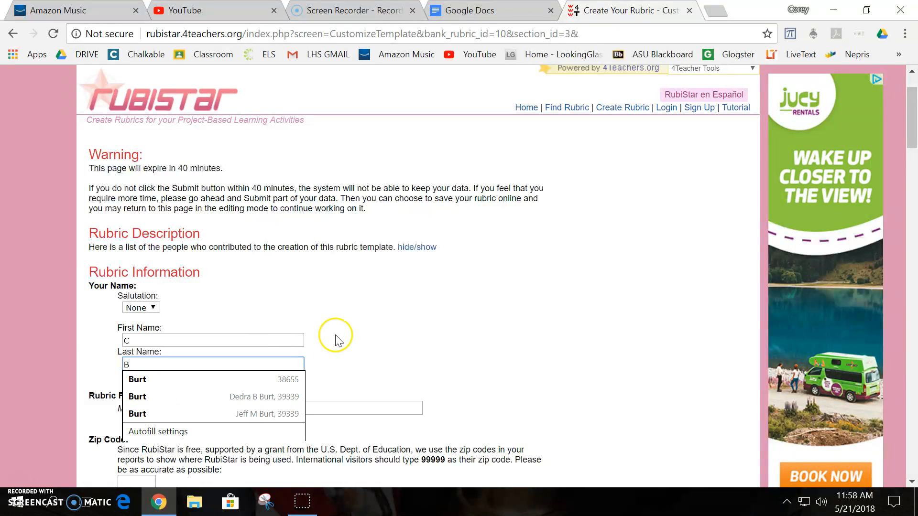
# - Name the rubric project "Project" and fill in the zip code
pyautogui.scroll(-3, 418, 348)
pyautogui.click(317, 262)
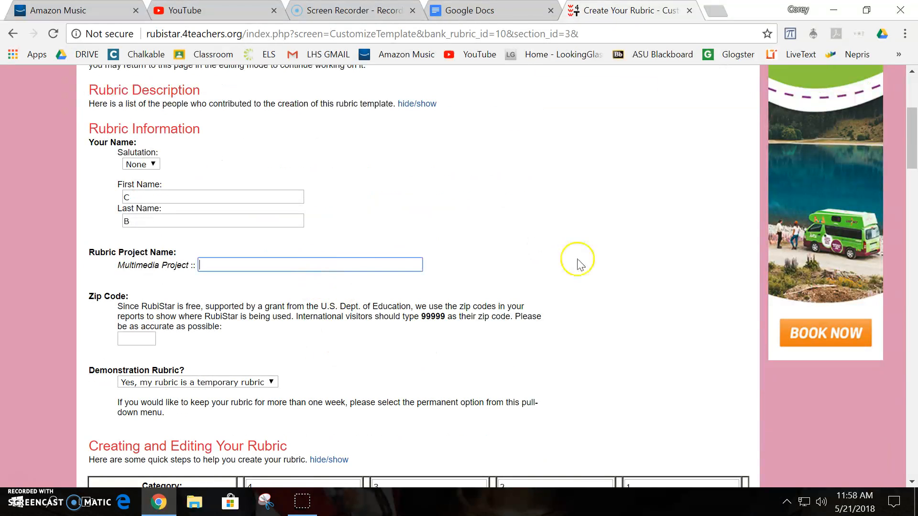
pyautogui.write('Project')
pyautogui.click(147, 338)
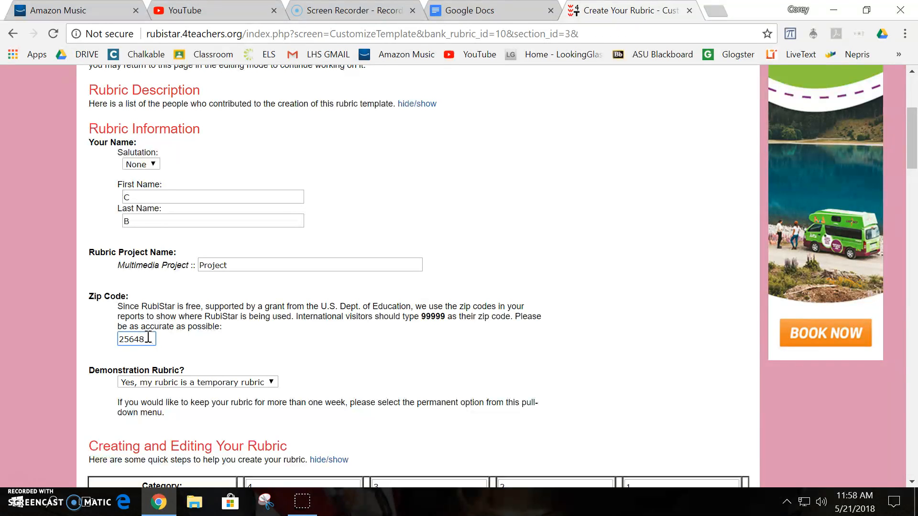
# - View the category options for the first row of the Multimedia Project rubric and return to the template list
pyautogui.scroll(-3, 306, 311)
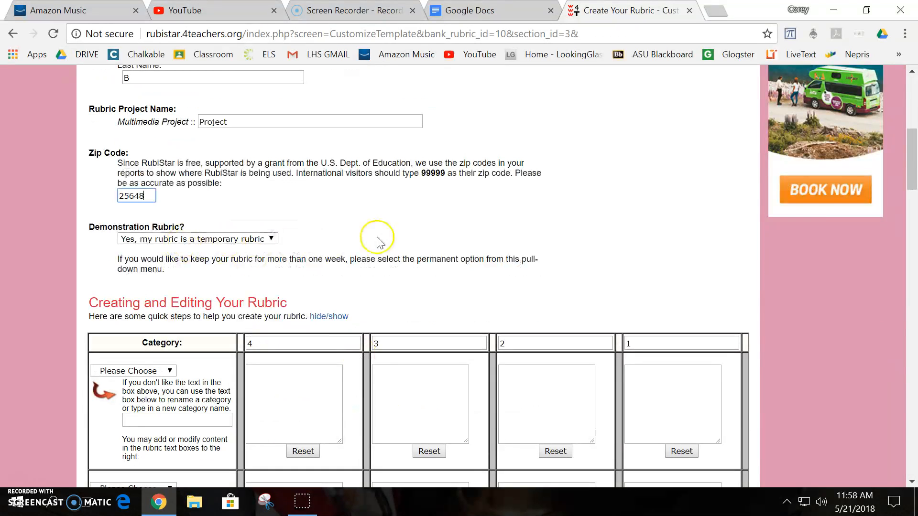
pyautogui.scroll(-5, 338, 309)
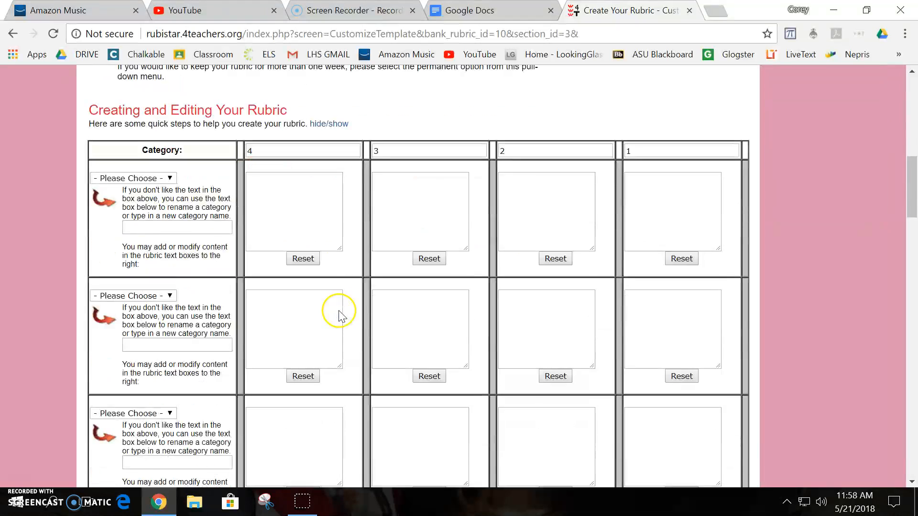
pyautogui.click(169, 155)
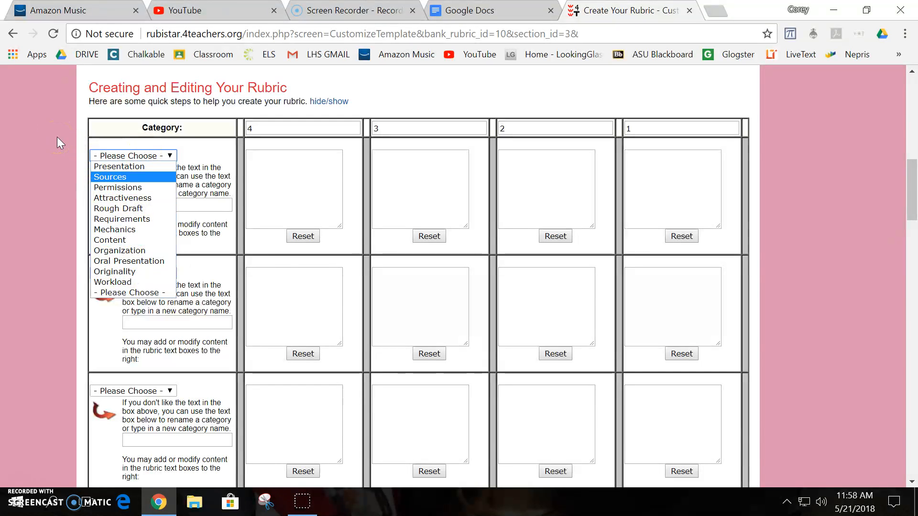
pyautogui.click(13, 35)
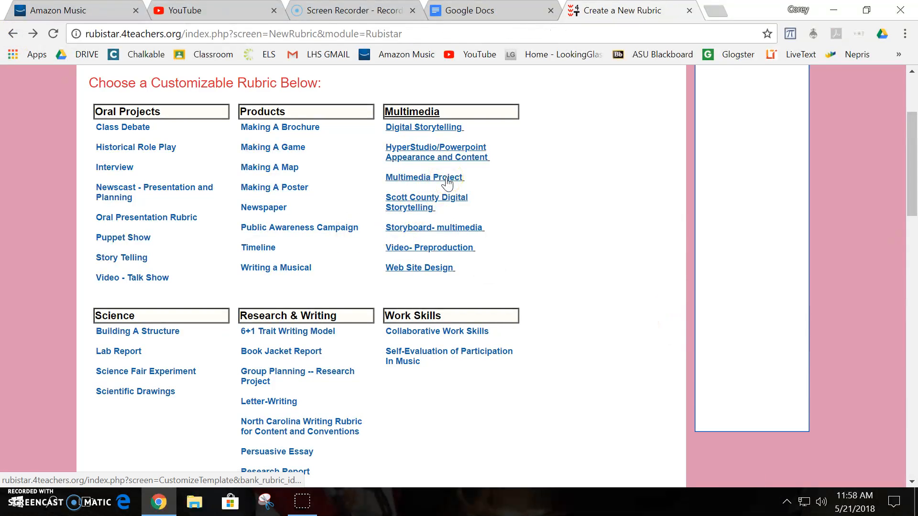
pyautogui.click(447, 181)
pyautogui.click(13, 38)
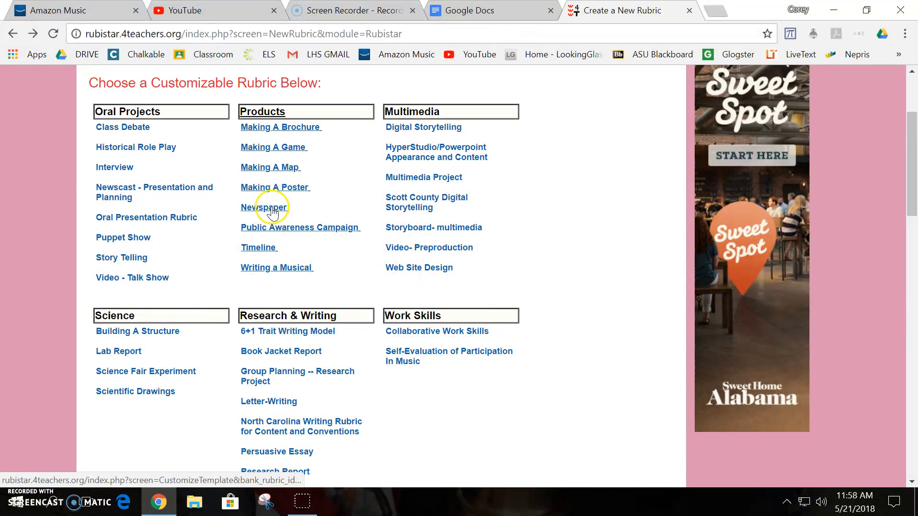
# - Open the Making A Poster template, view the category options for its first row, and return to the template list
pyautogui.click(277, 188)
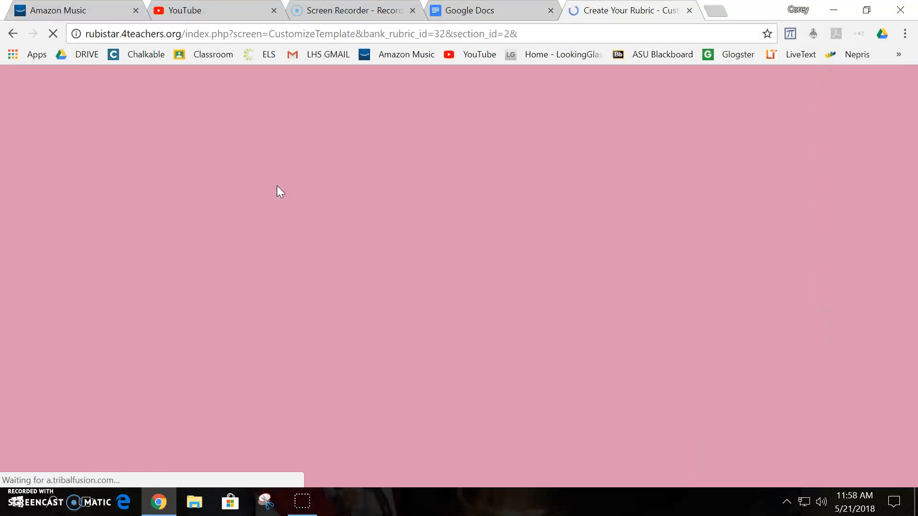
pyautogui.scroll(-7, 155, 314)
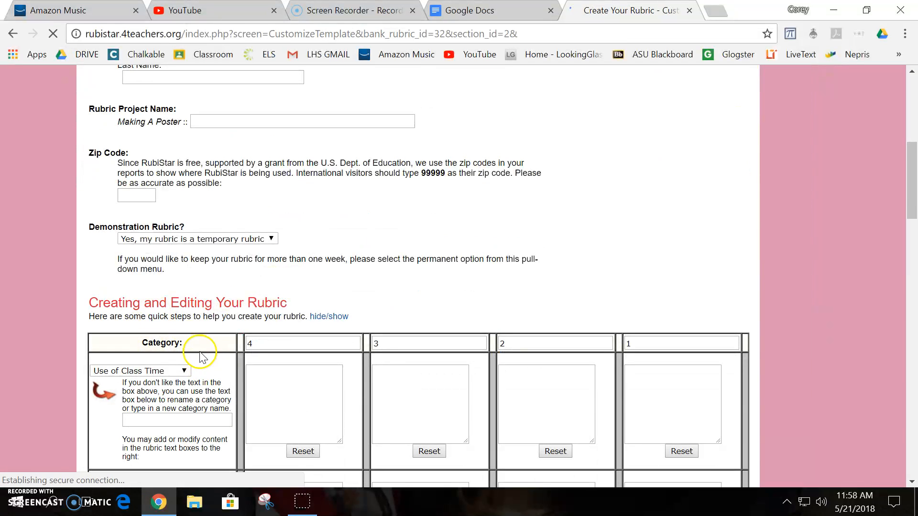
pyautogui.click(153, 371)
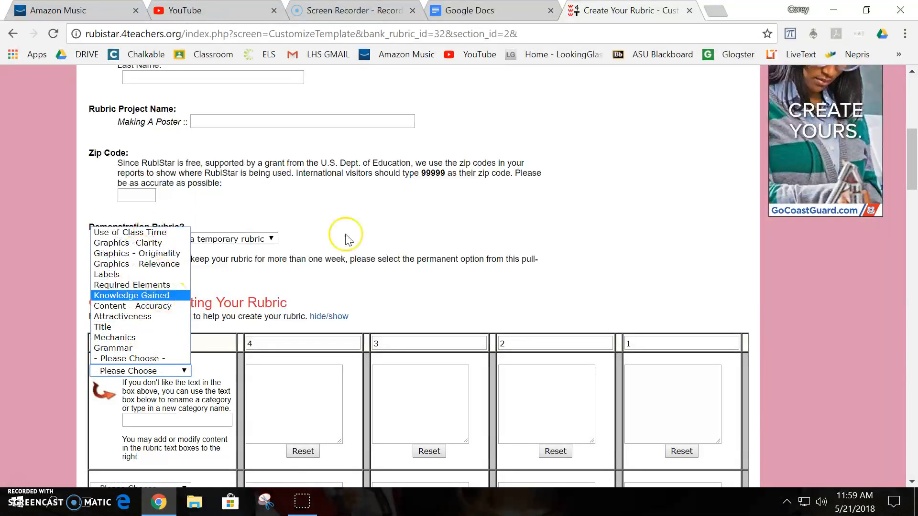
pyautogui.click(439, 267)
pyautogui.click(11, 29)
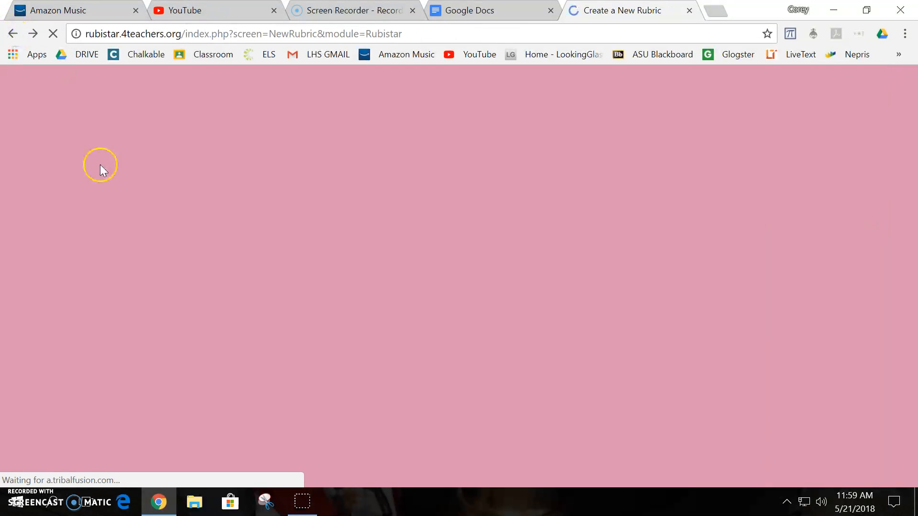
# - Start a rubric from the Multimedia Project template and enter the author's first and last name
pyautogui.scroll(1, 324, 225)
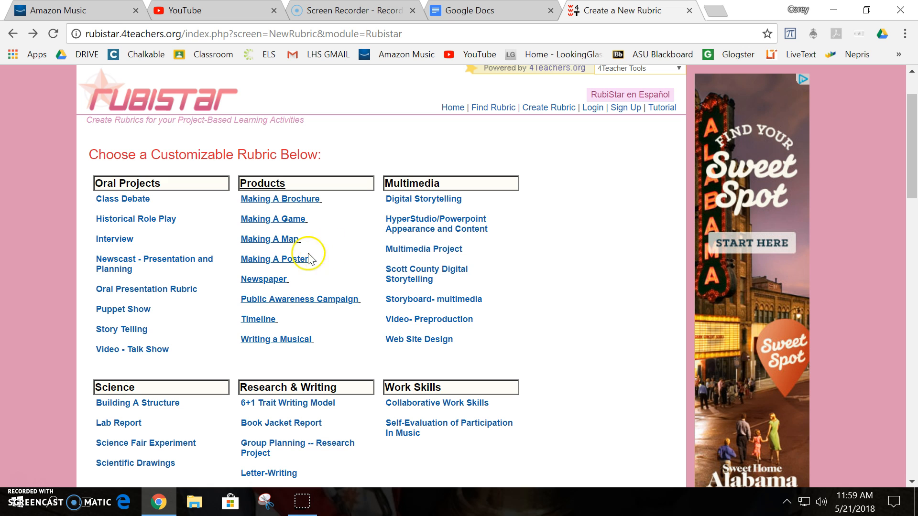
pyautogui.click(447, 252)
pyautogui.scroll(-4, 296, 335)
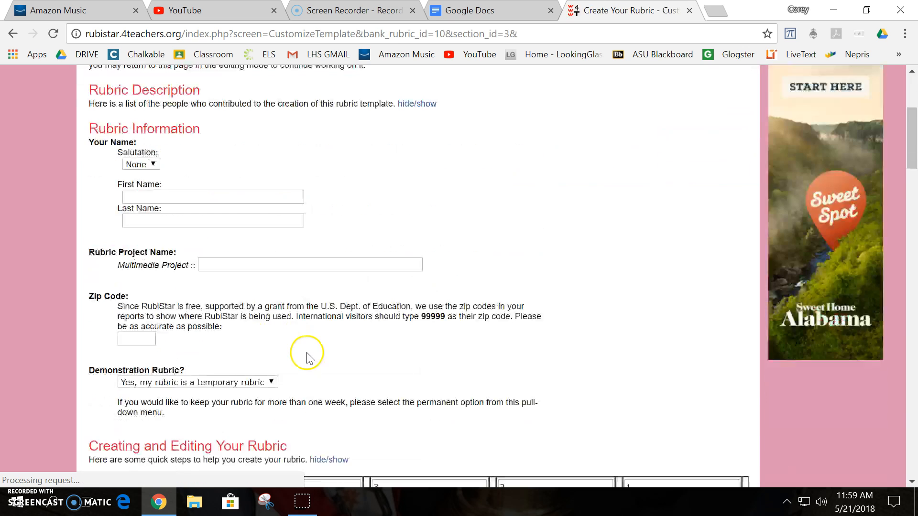
pyautogui.click(225, 196)
pyautogui.write('d')
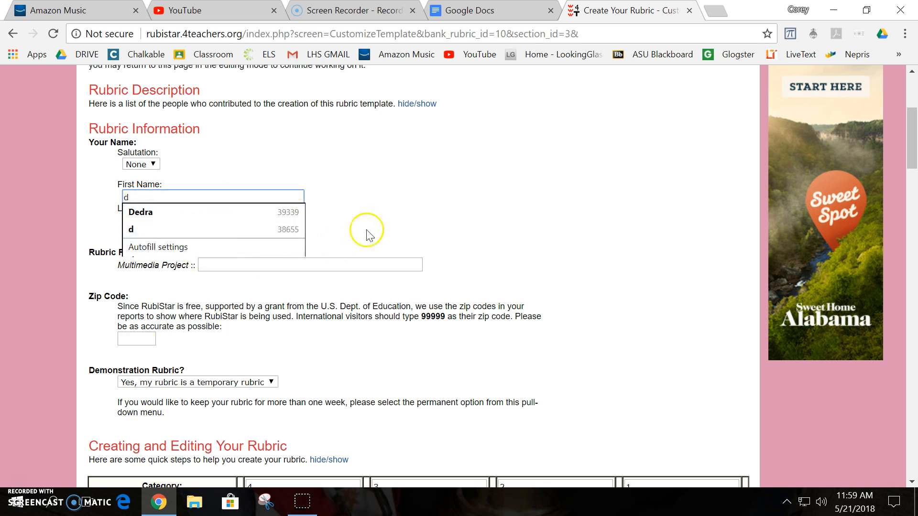
pyautogui.click(367, 235)
pyautogui.click(219, 220)
pyautogui.write('a')
pyautogui.click(410, 245)
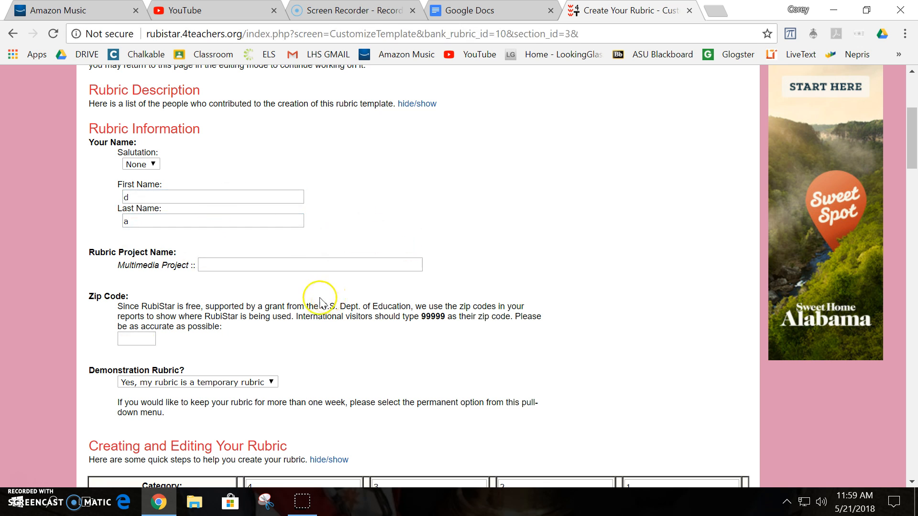
# - Set the rubric project name to "Project" and enter the zip code
pyautogui.click(235, 264)
pyautogui.write('Pro')
pyautogui.press('BackSpace')
pyautogui.write('ro')
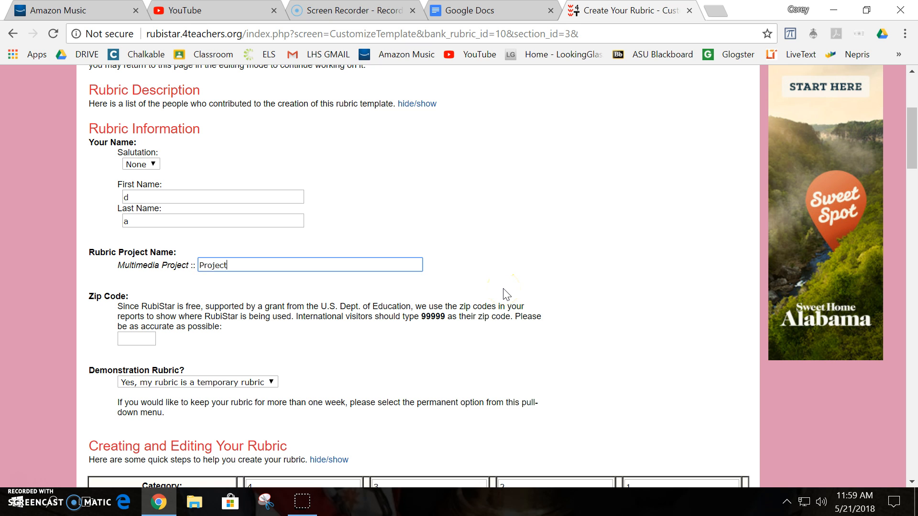
pyautogui.click(140, 340)
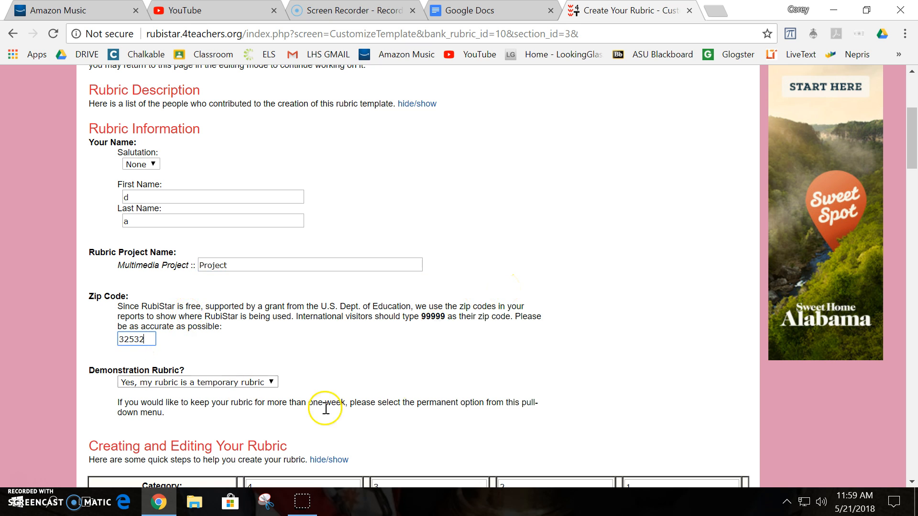
# - Set the first rubric row's category to Content and review its prefilled descriptions
pyautogui.scroll(-6, 335, 378)
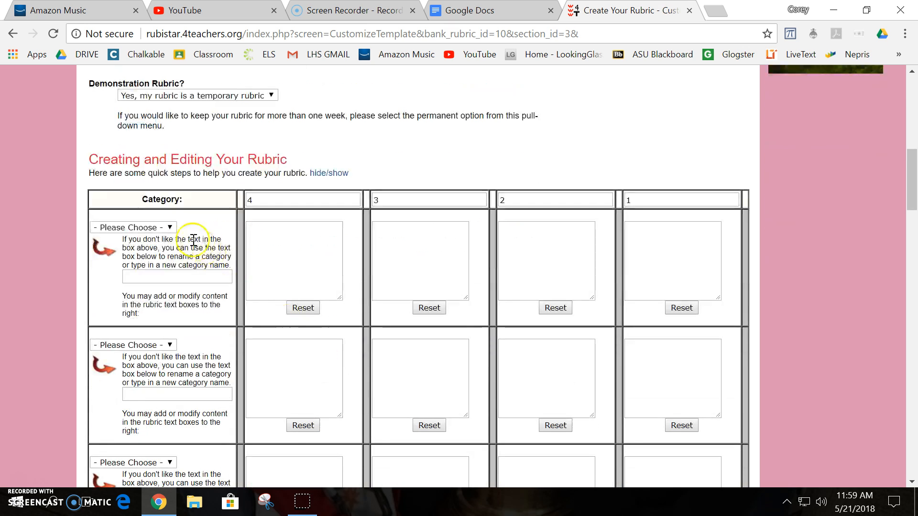
pyautogui.click(170, 228)
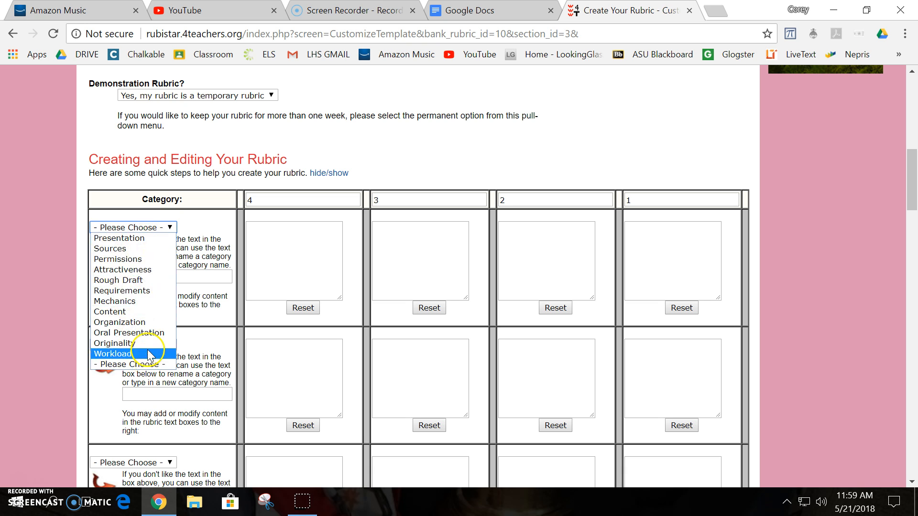
pyautogui.click(145, 313)
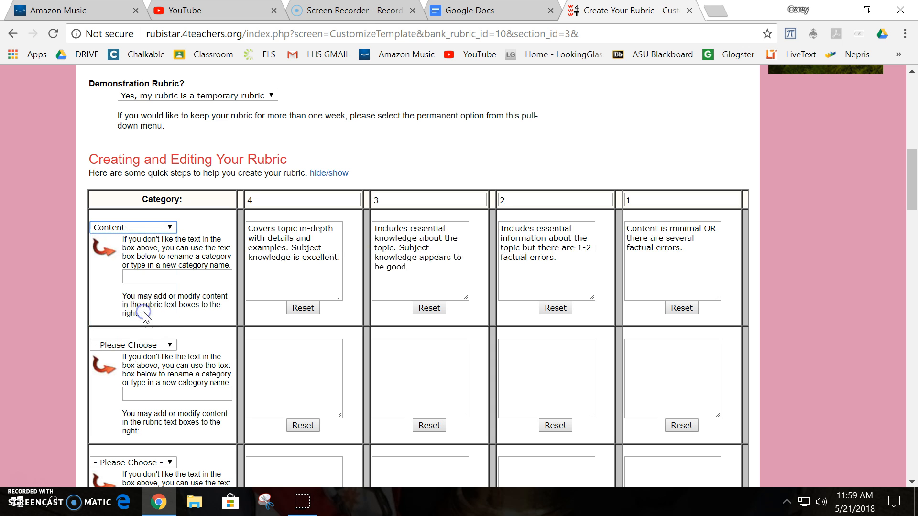
pyautogui.scroll(-3, 188, 316)
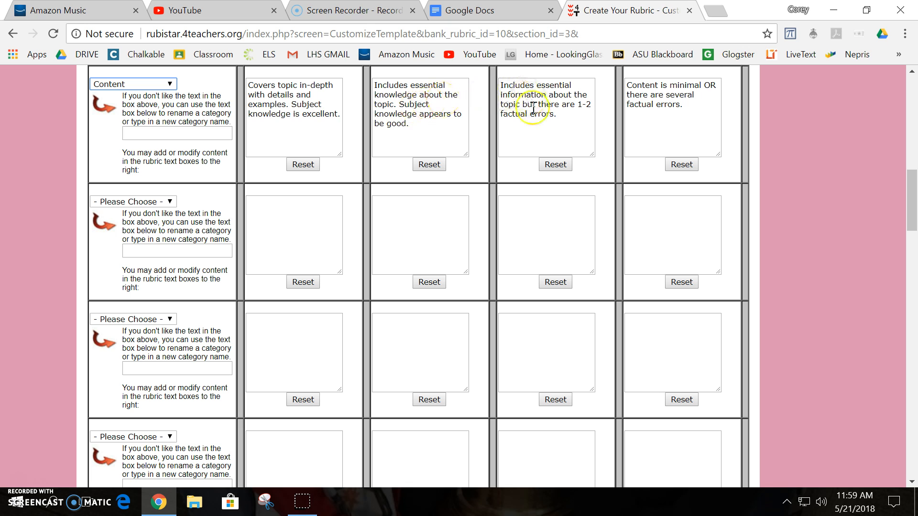
pyautogui.scroll(2, 301, 309)
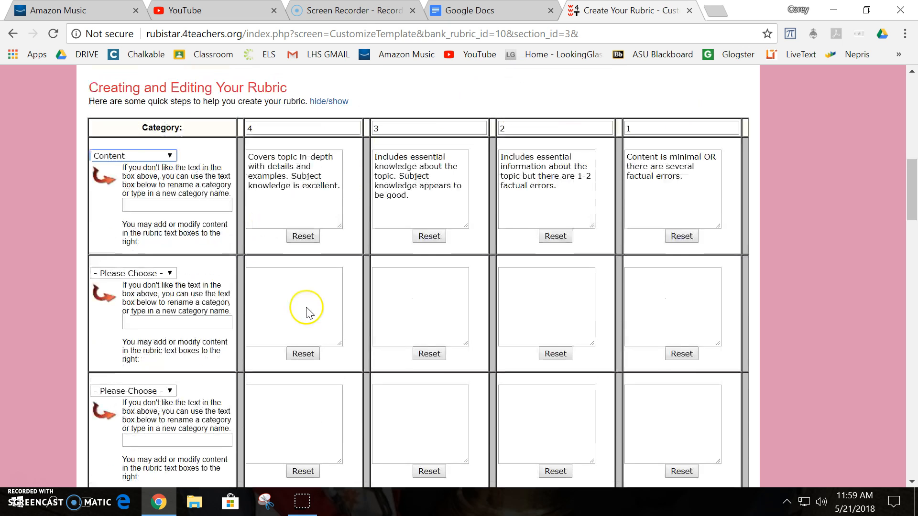
# - Set the second rubric row's category to Attractiveness and the third row's to Originality
pyautogui.click(170, 273)
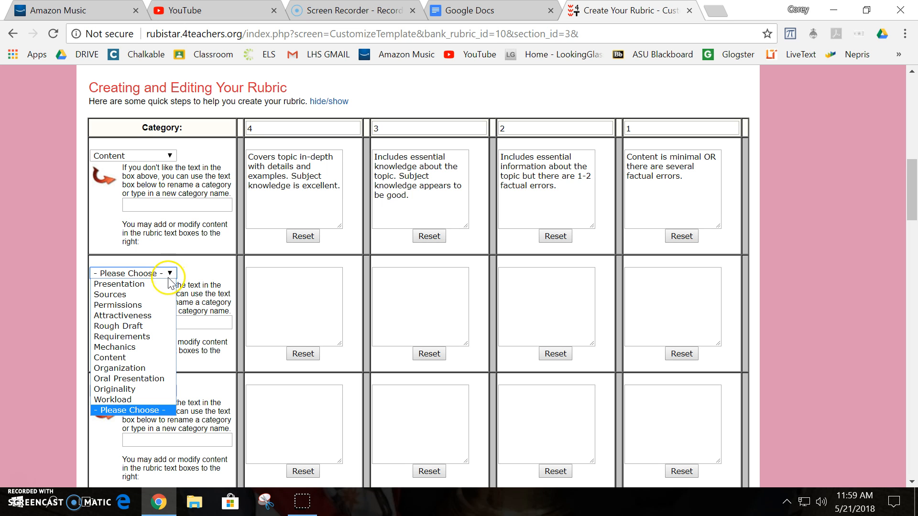
pyautogui.click(122, 316)
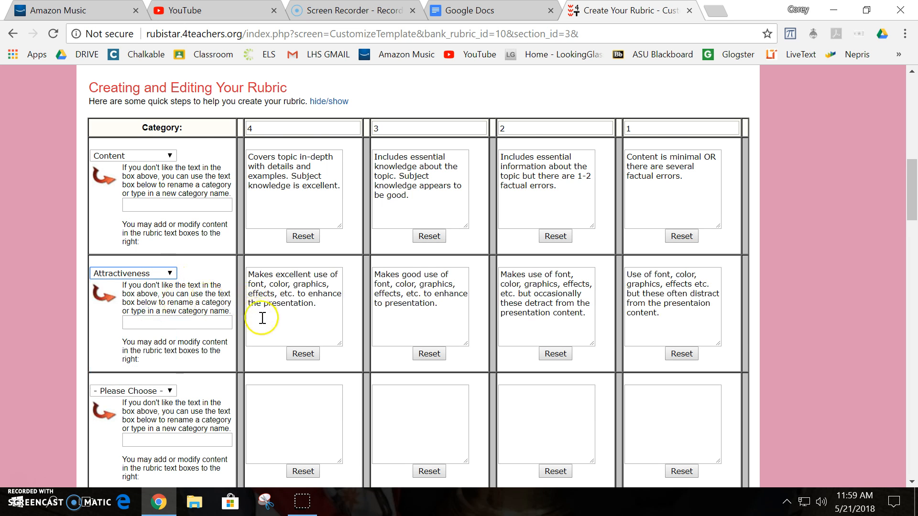
pyautogui.scroll(-1, 263, 318)
pyautogui.click(168, 320)
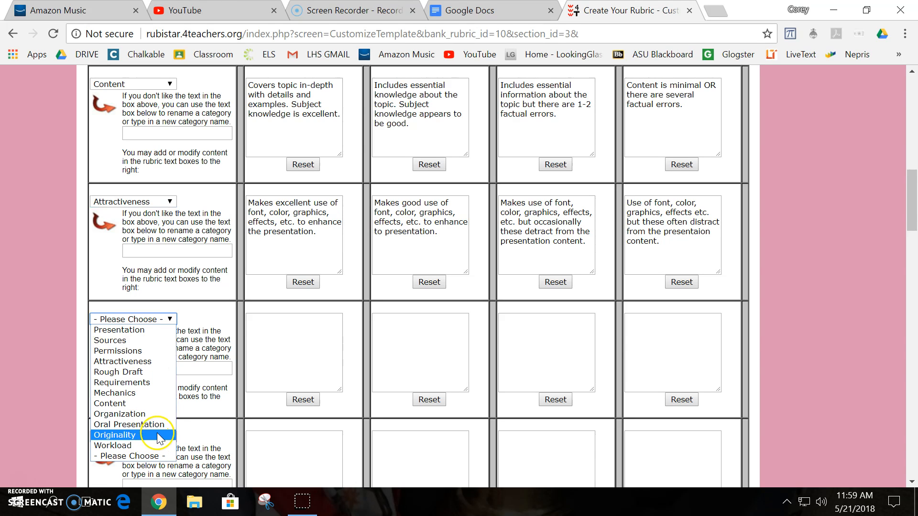
pyautogui.click(158, 433)
pyautogui.scroll(-1, 260, 363)
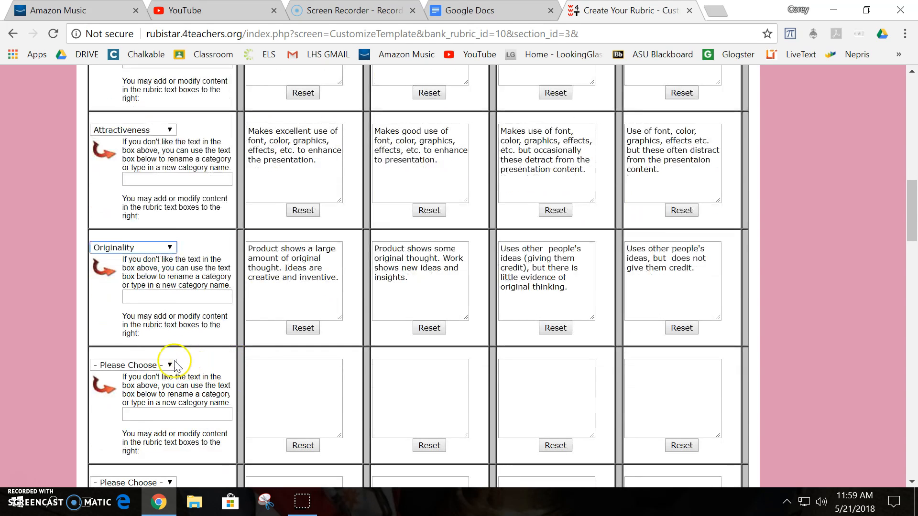
# - Set the fourth rubric row's category to Requirements
pyautogui.click(170, 364)
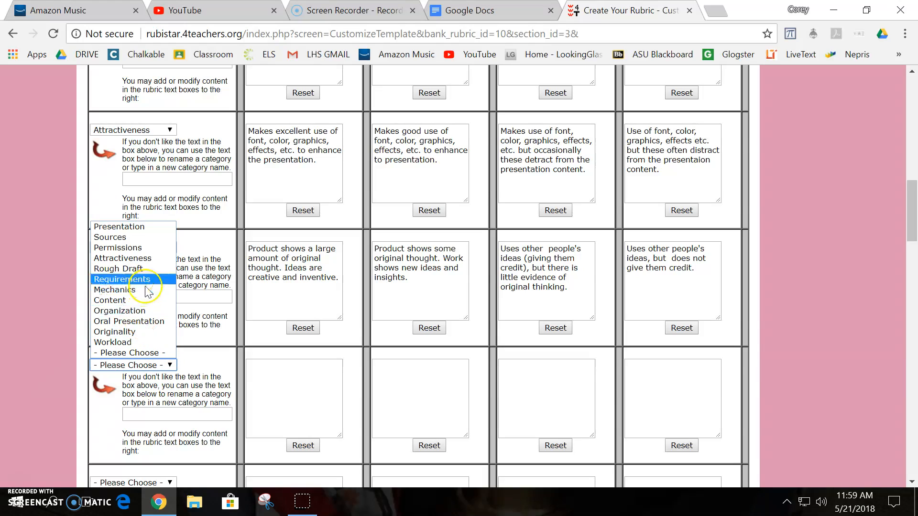
pyautogui.scroll(4, 185, 312)
pyautogui.scroll(-1, 204, 329)
pyautogui.scroll(-4, 204, 329)
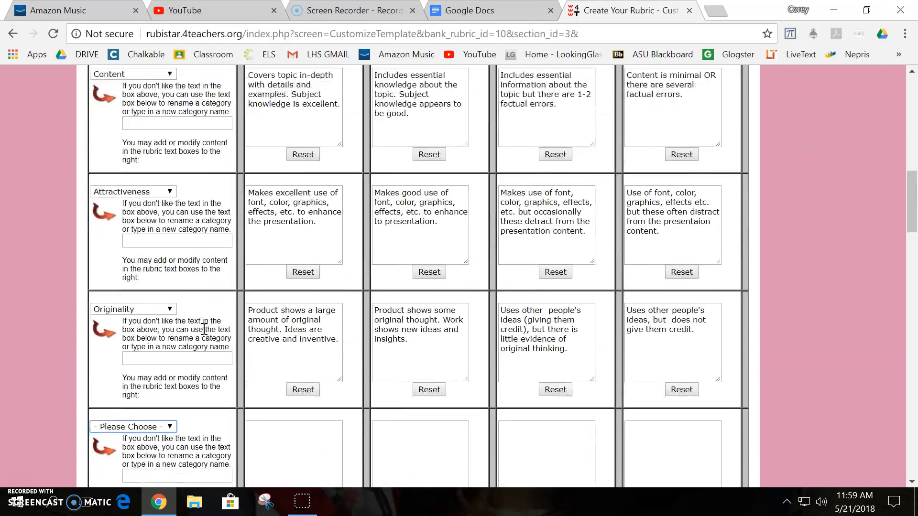
pyautogui.click(163, 293)
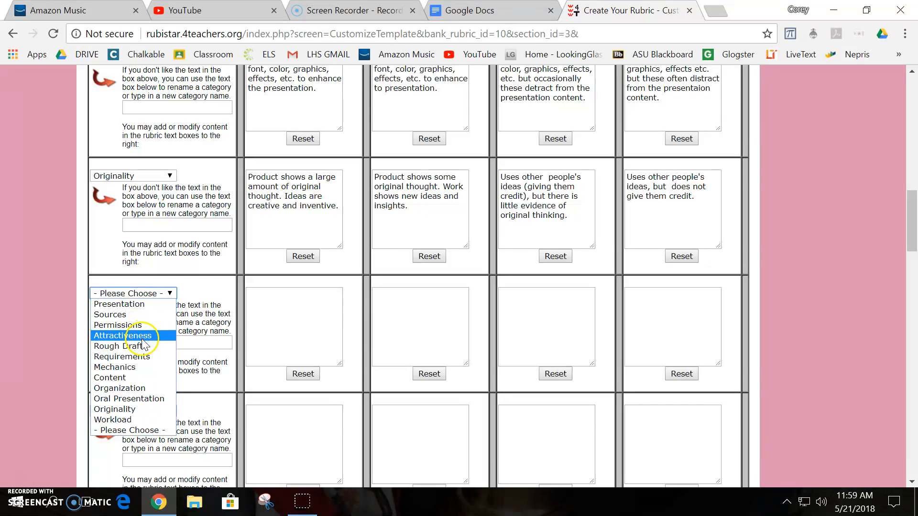
pyautogui.click(147, 357)
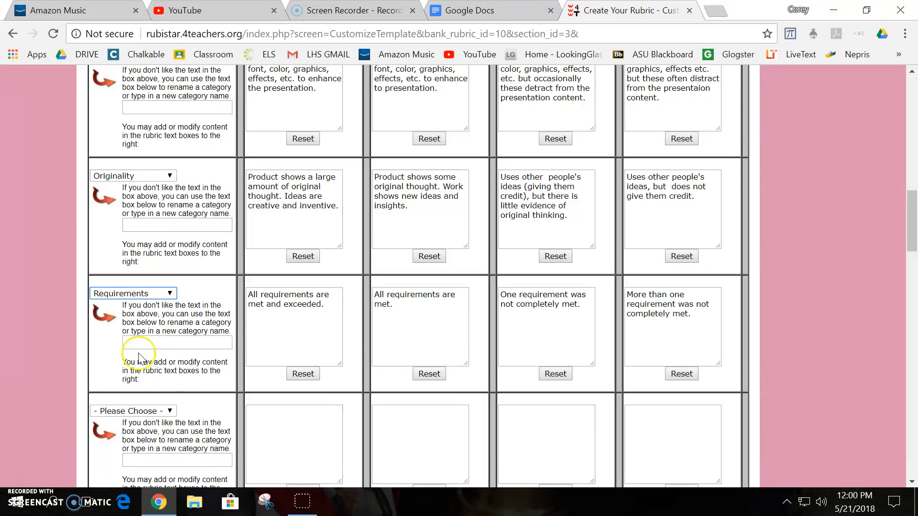
pyautogui.click(37, 304)
# - Change the third rubric row's category to Mechanics and review its prefilled description for the highest score level
pyautogui.scroll(3, 37, 303)
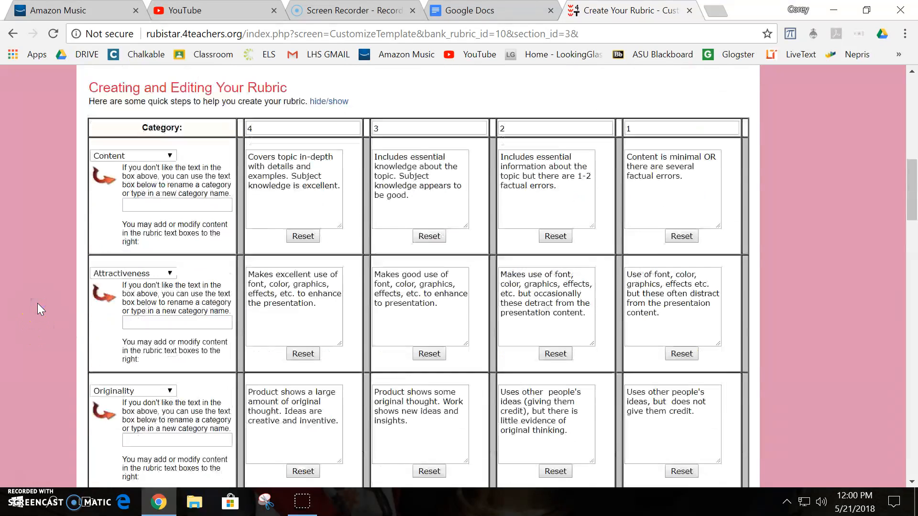
pyautogui.scroll(-1, 37, 303)
pyautogui.click(166, 274)
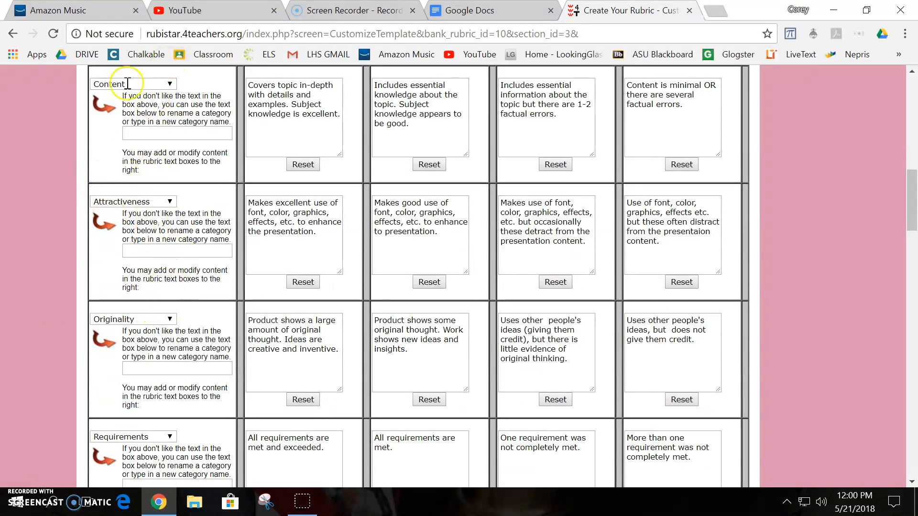
pyautogui.click(138, 319)
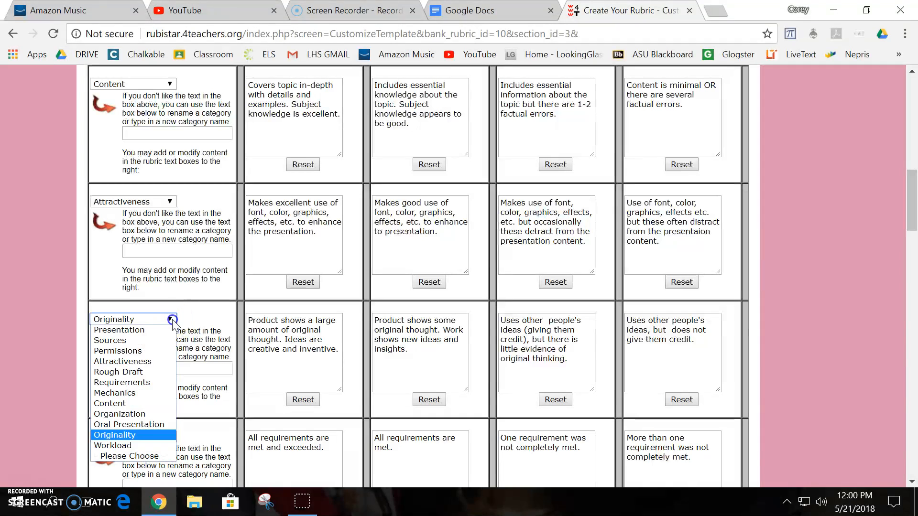
pyautogui.click(133, 403)
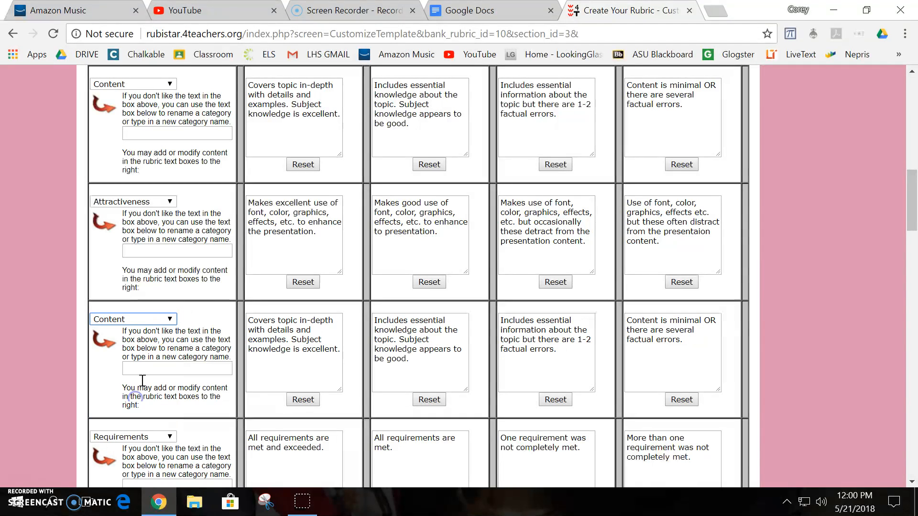
pyautogui.click(166, 320)
pyautogui.click(152, 393)
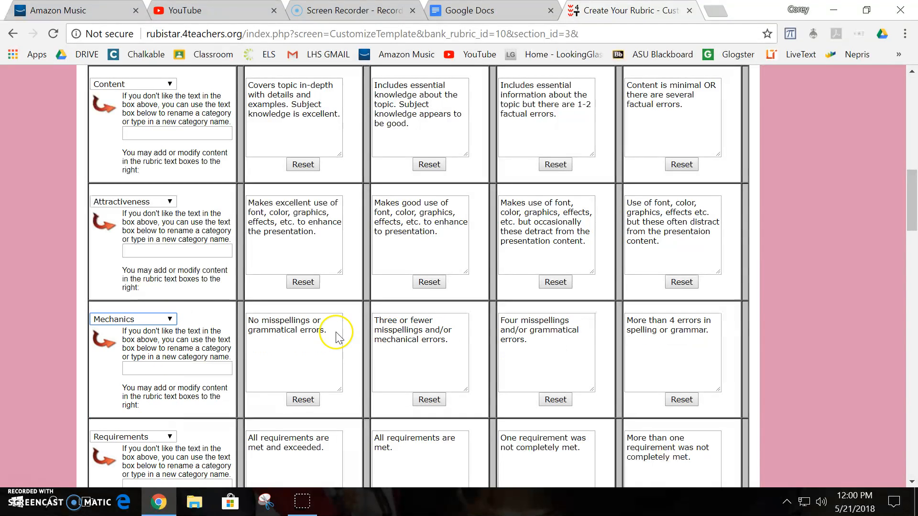
pyautogui.moveTo(332, 329); pyautogui.dragTo(255, 313)
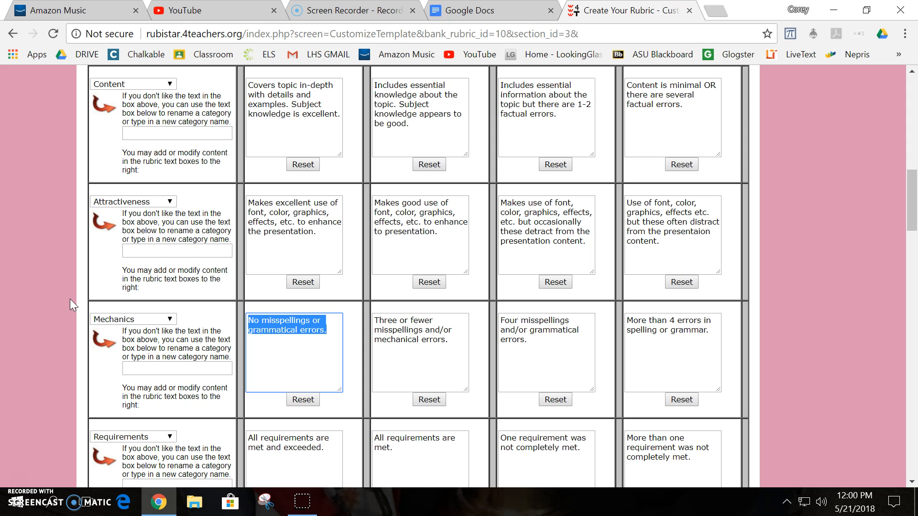
pyautogui.click(76, 380)
# - Set the headings of the first two score columns to 25-20 and 19-15
pyautogui.scroll(-1, 81, 386)
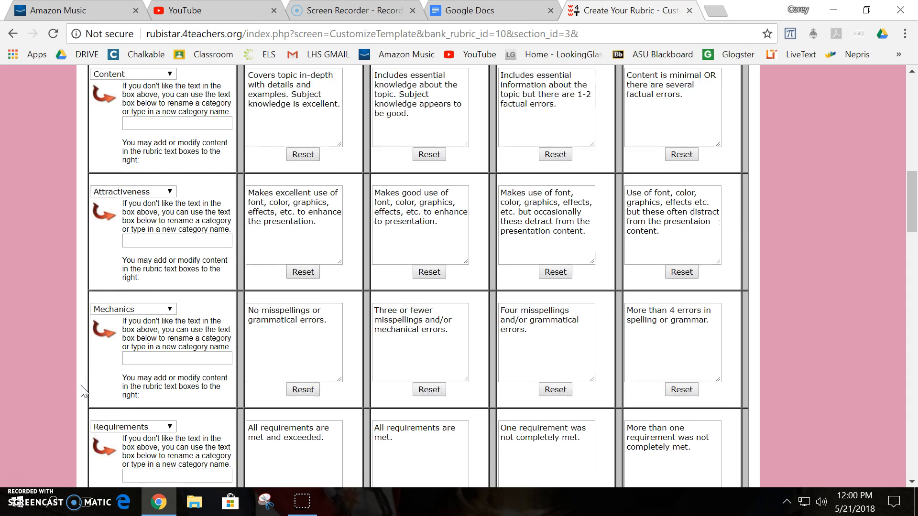
pyautogui.scroll(2, 84, 391)
pyautogui.scroll(-3, 82, 391)
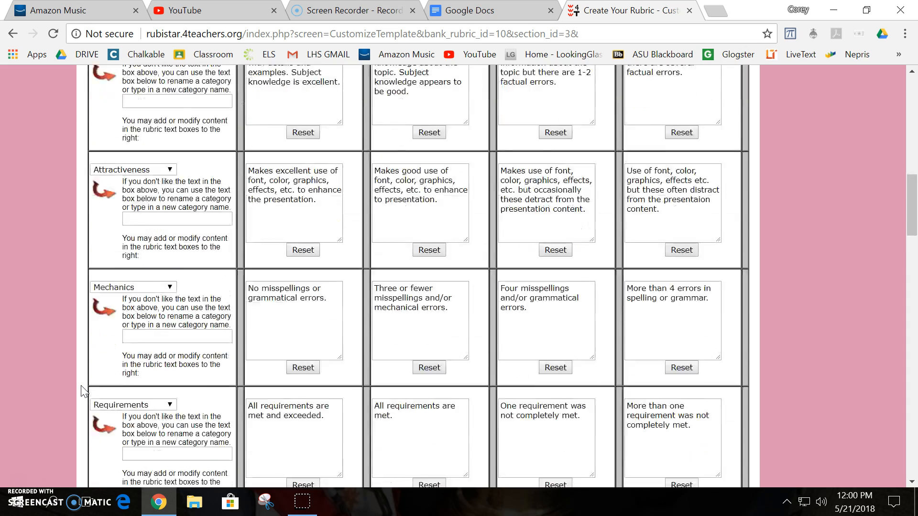
pyautogui.scroll(4, 173, 361)
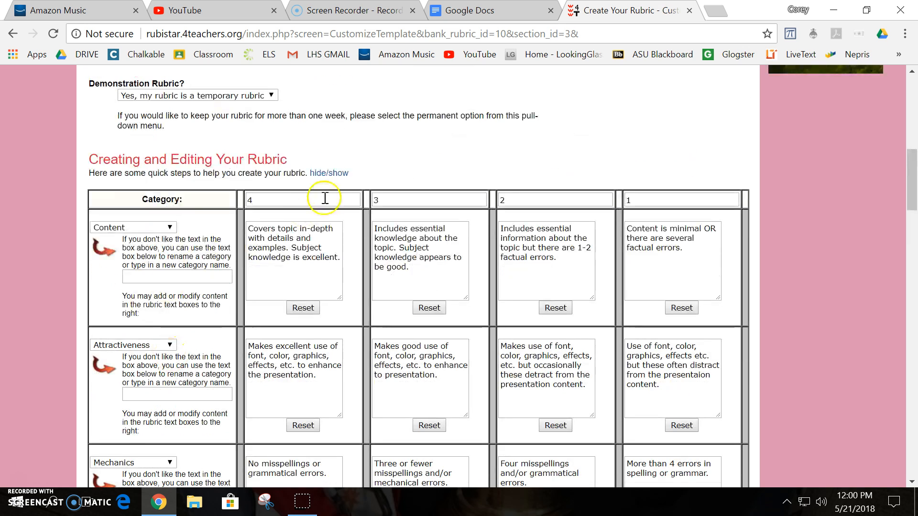
pyautogui.click(298, 199)
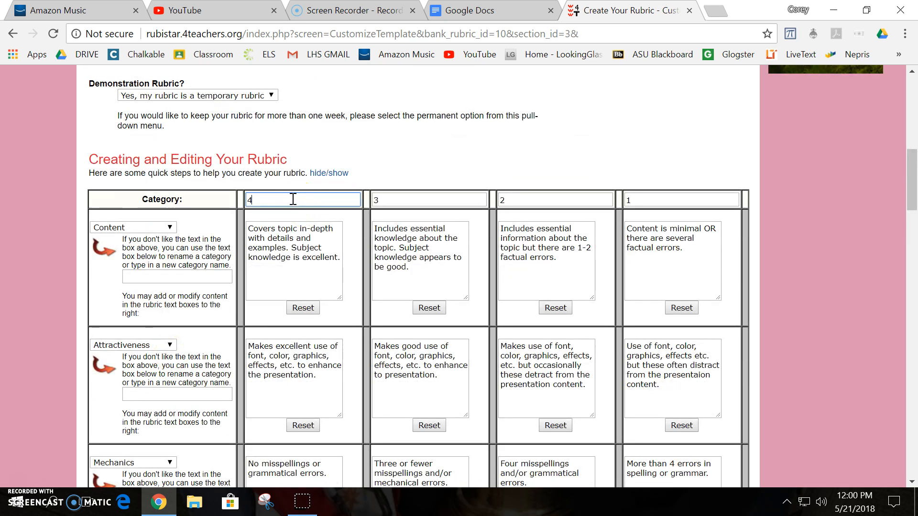
pyautogui.write('25-20')
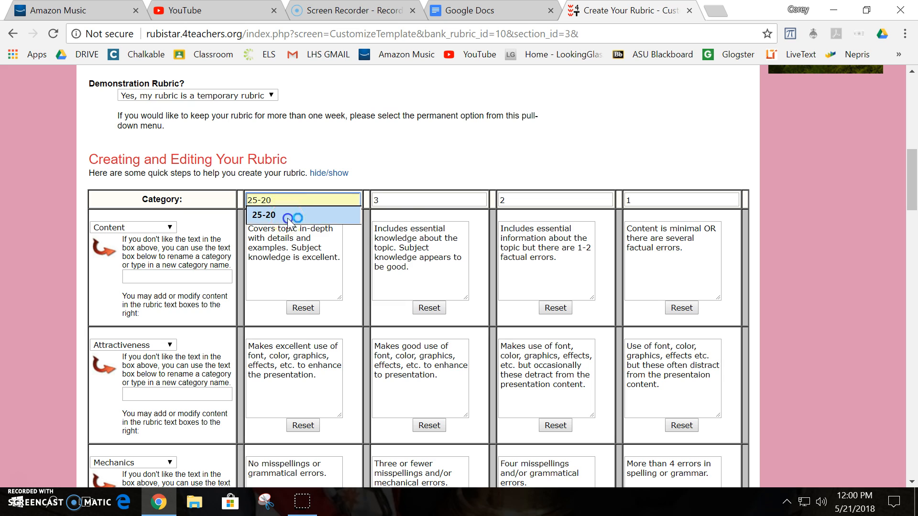
pyautogui.click(282, 215)
pyautogui.click(401, 197)
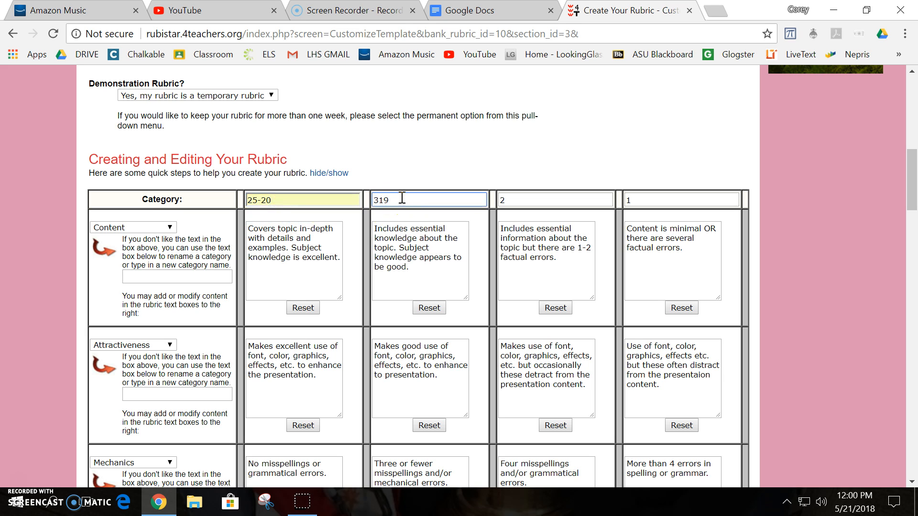
pyautogui.write('19')
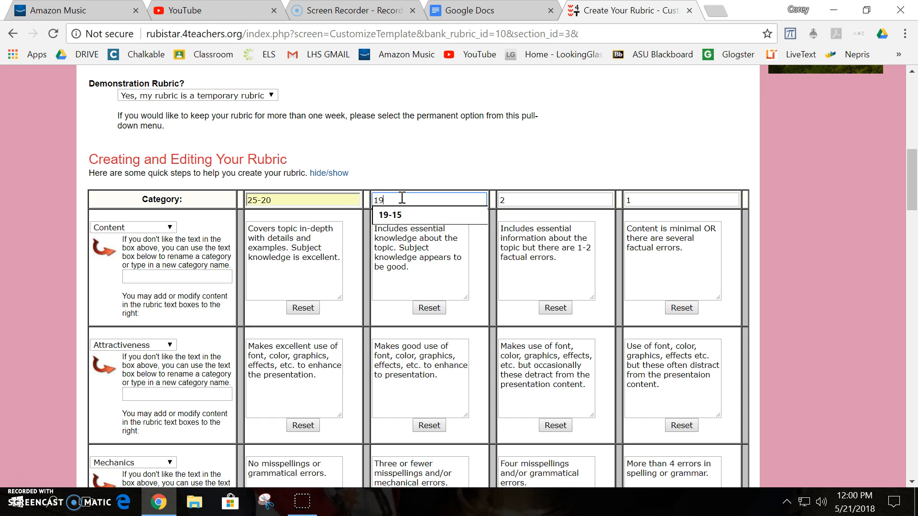
pyautogui.click(408, 215)
# - Set the headings of the third and fourth score columns to 14-10 and 9-0
pyautogui.click(530, 197)
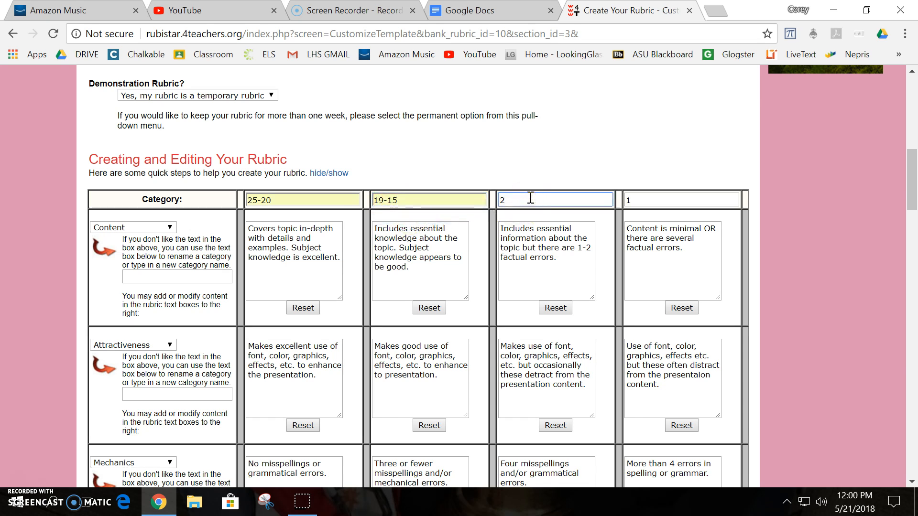
pyautogui.click(531, 198)
pyautogui.write('14-10')
pyautogui.click(531, 215)
pyautogui.click(640, 203)
pyautogui.press('BackSpace')
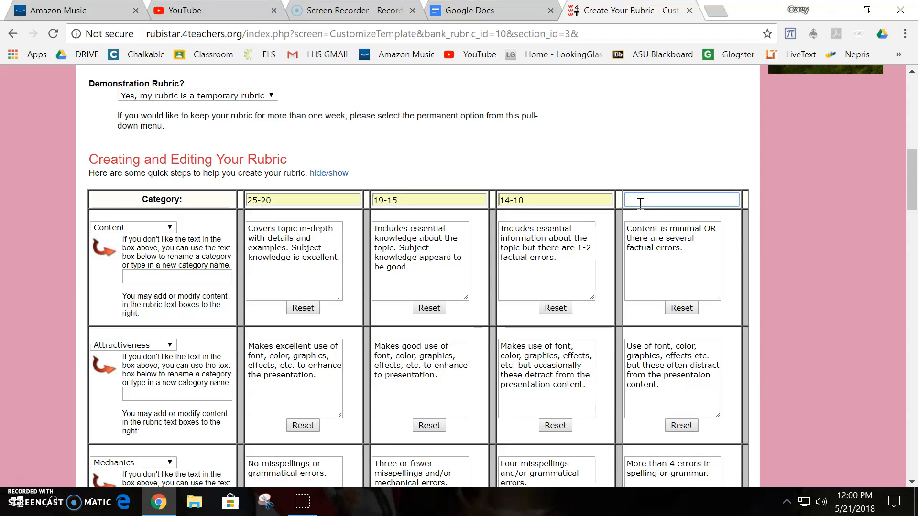
pyautogui.write('9-0')
pyautogui.click(640, 211)
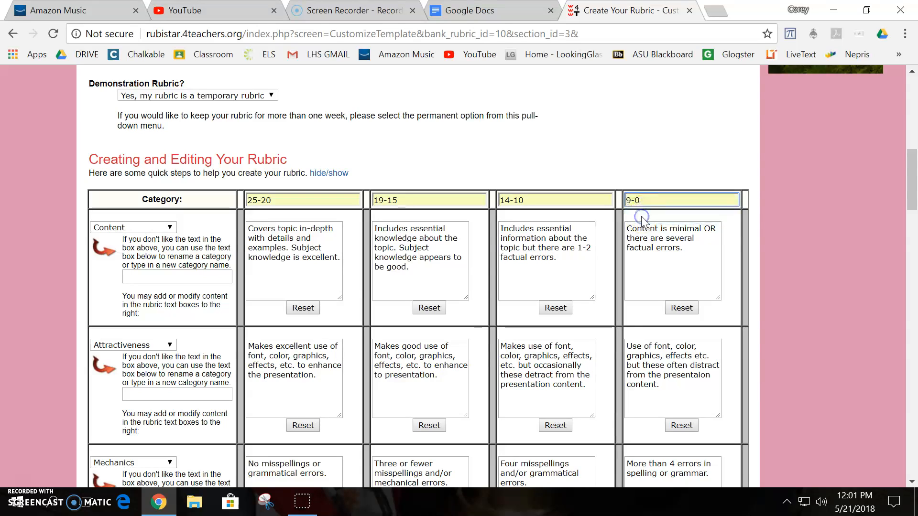
pyautogui.click(524, 170)
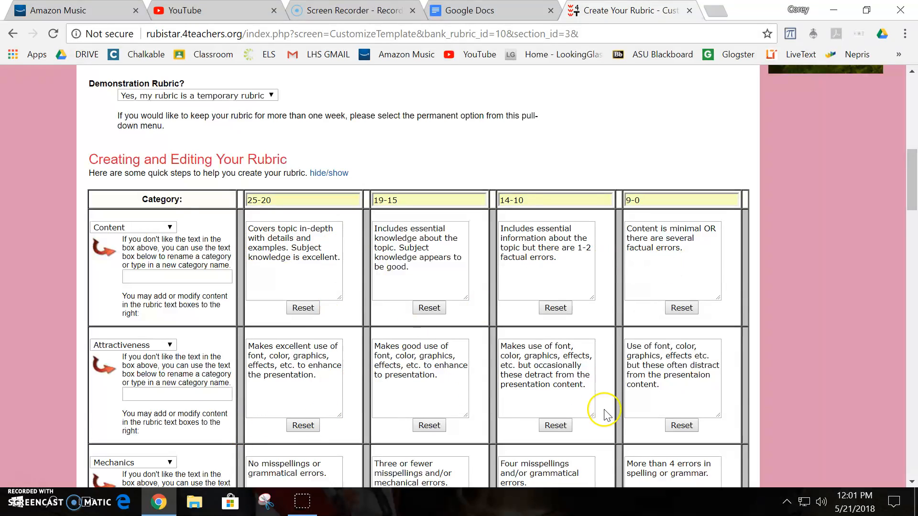
# - Review the four category rows, the score ranges and the rubric information before submitting
pyautogui.scroll(-3, 301, 306)
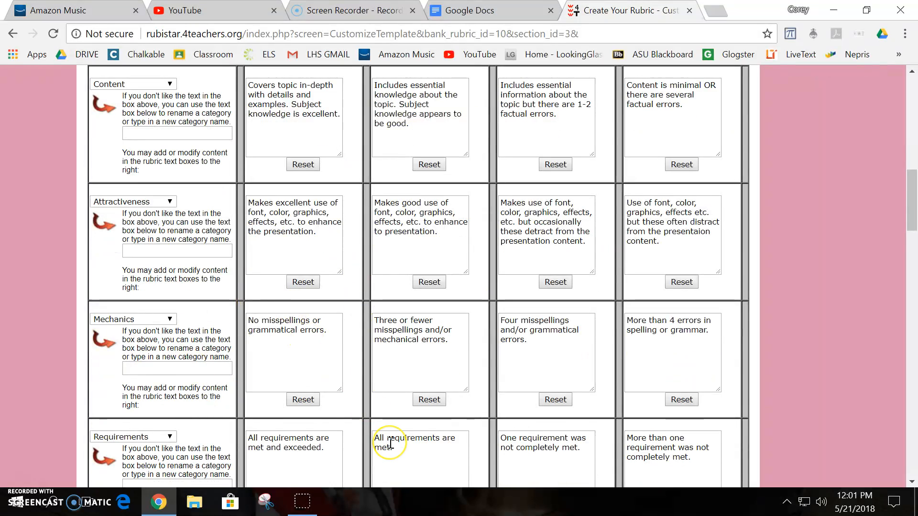
pyautogui.scroll(-2, 390, 444)
pyautogui.scroll(5, 389, 444)
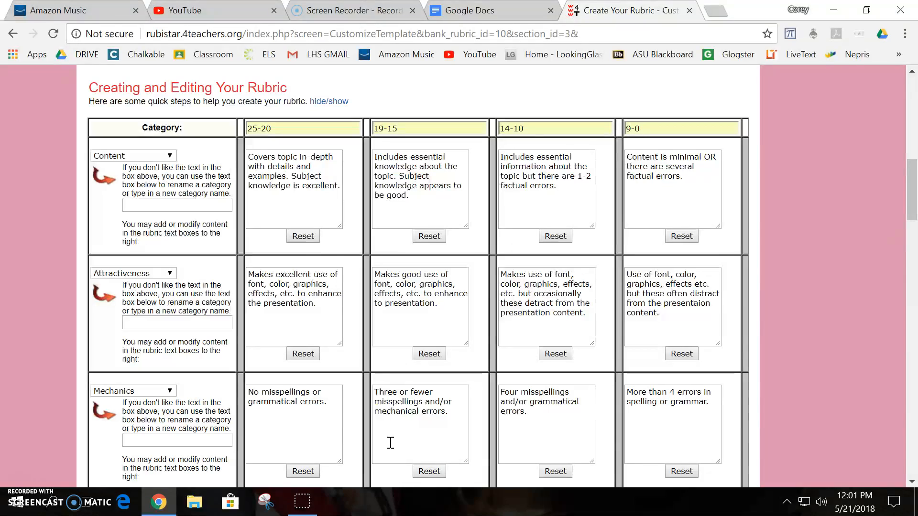
pyautogui.scroll(-5, 319, 268)
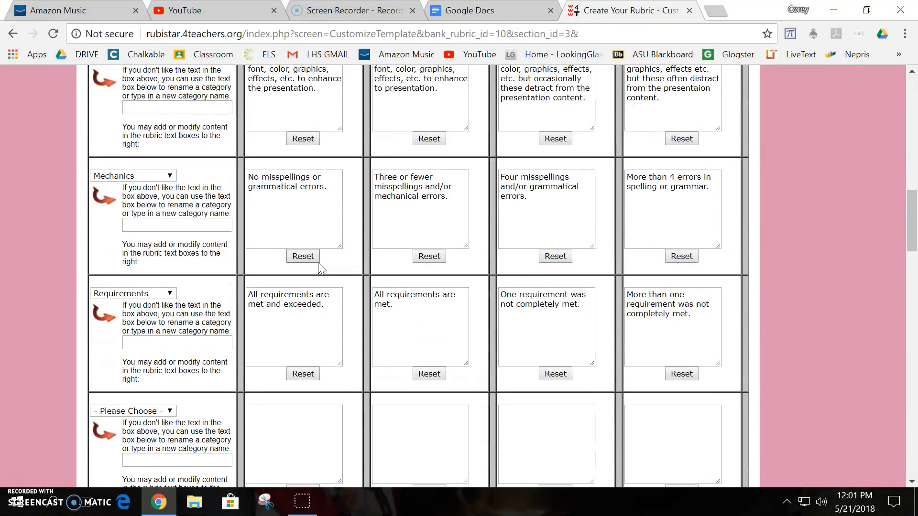
pyautogui.scroll(-3, 333, 329)
pyautogui.scroll(12, 333, 329)
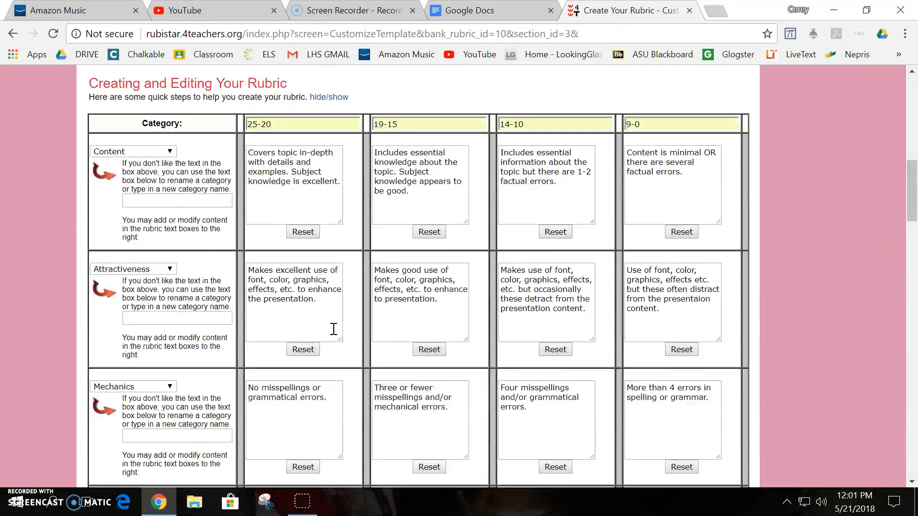
pyautogui.scroll(-15, 364, 317)
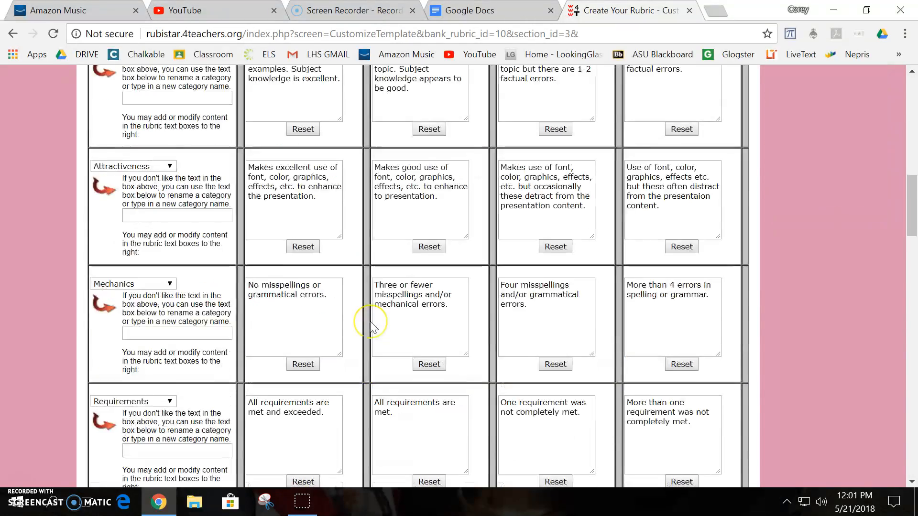
pyautogui.scroll(13, 370, 322)
pyautogui.scroll(6, 303, 338)
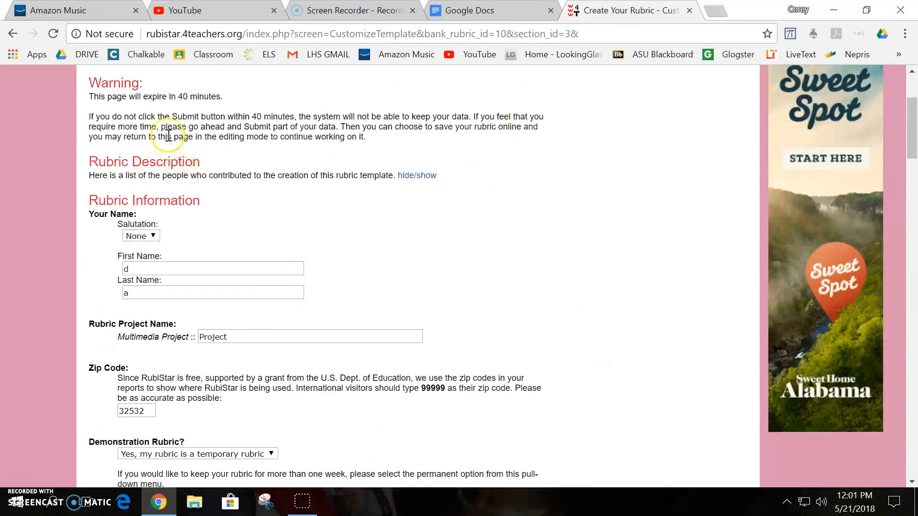
# - Submit the rubric form to generate the rubric preview
pyautogui.scroll(-18, 268, 326)
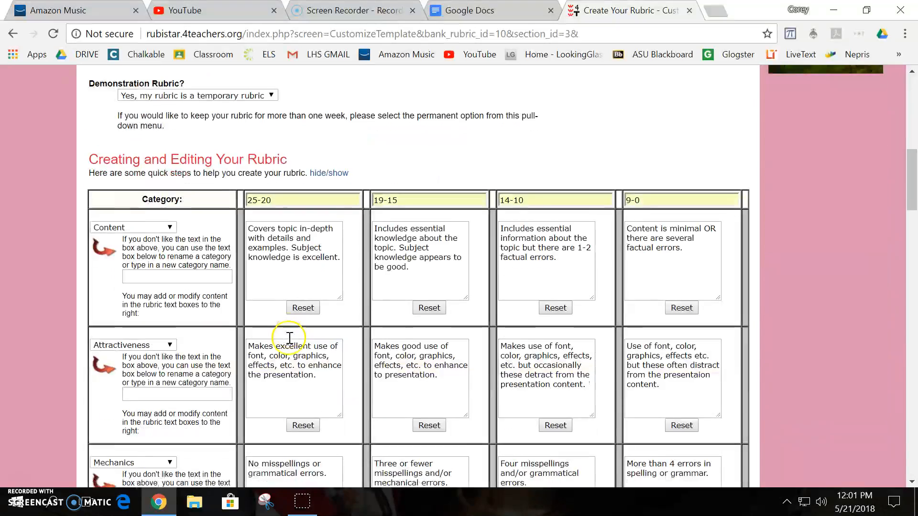
pyautogui.scroll(-7, 289, 342)
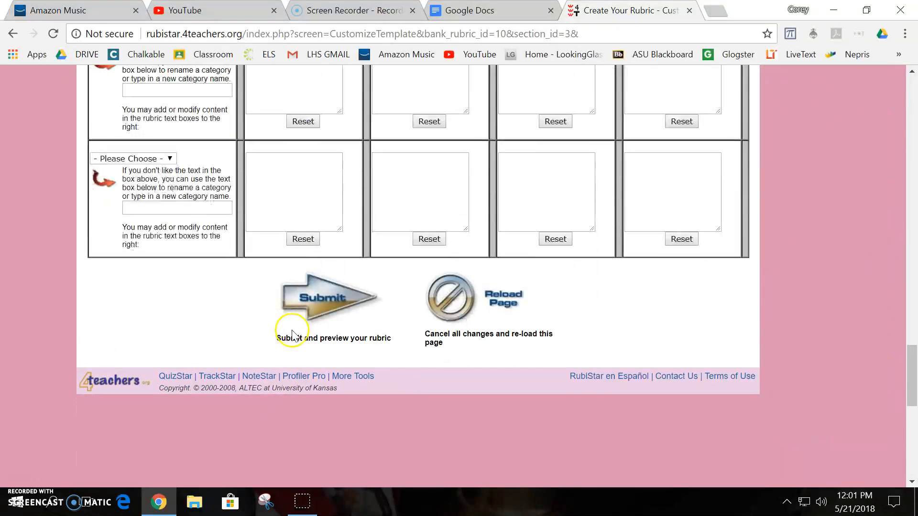
pyautogui.click(319, 299)
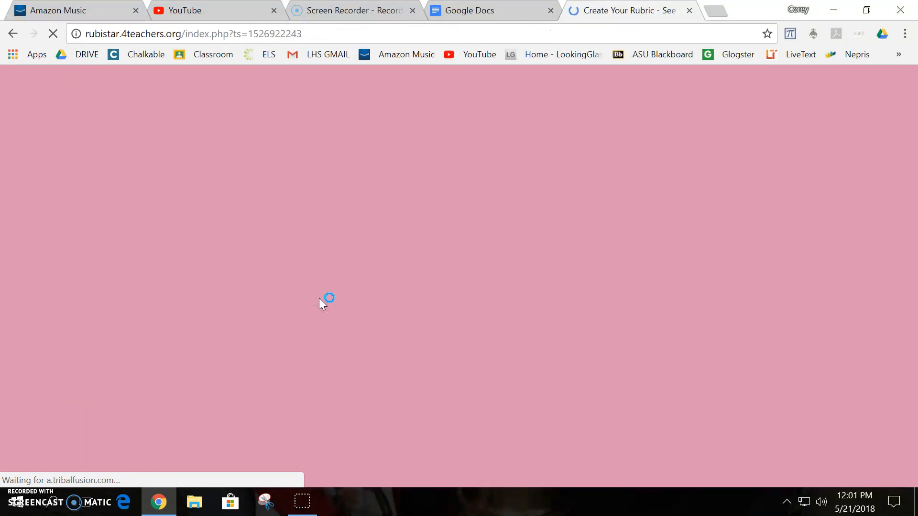
# - Select the whole rubric table in the preview, from the CATEGORY heading row through the Requirements row, and copy it
pyautogui.scroll(-5, 439, 353)
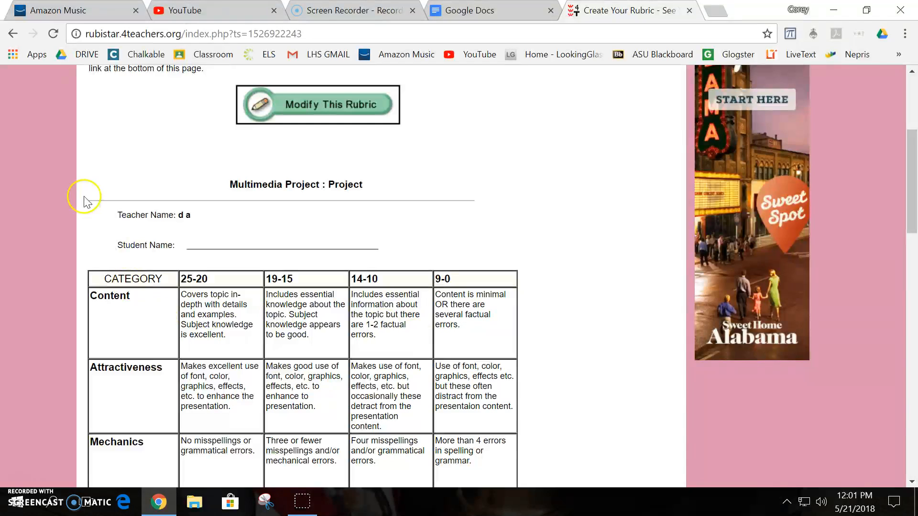
pyautogui.scroll(-3, 168, 250)
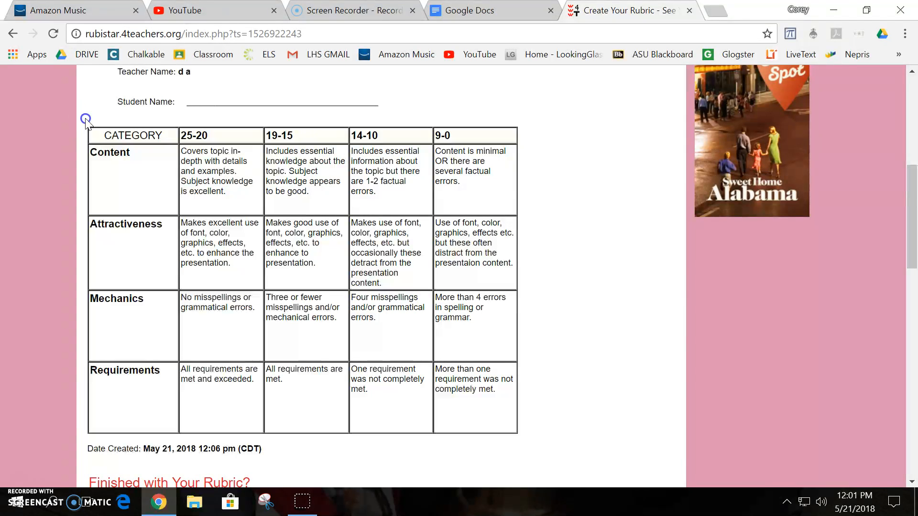
pyautogui.moveTo(110, 133); pyautogui.dragTo(485, 415)
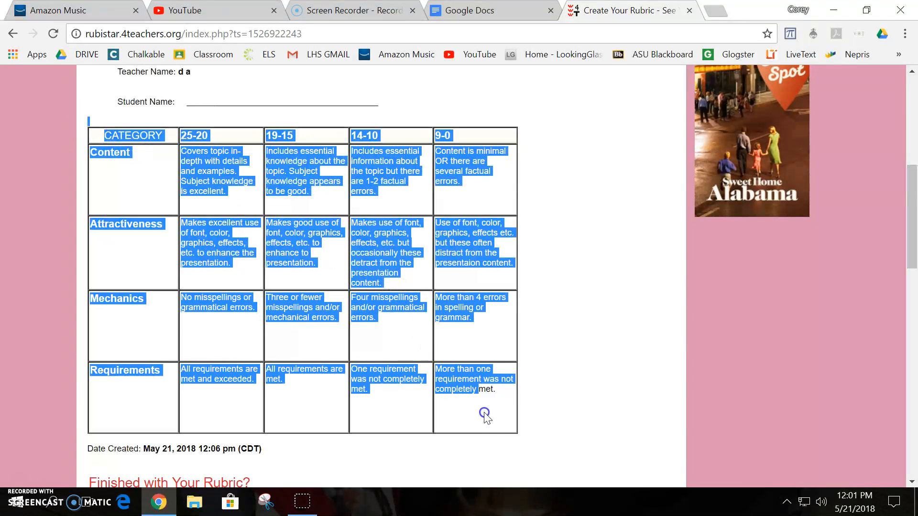
pyautogui.moveTo(553, 447); pyautogui.dragTo(553, 448)
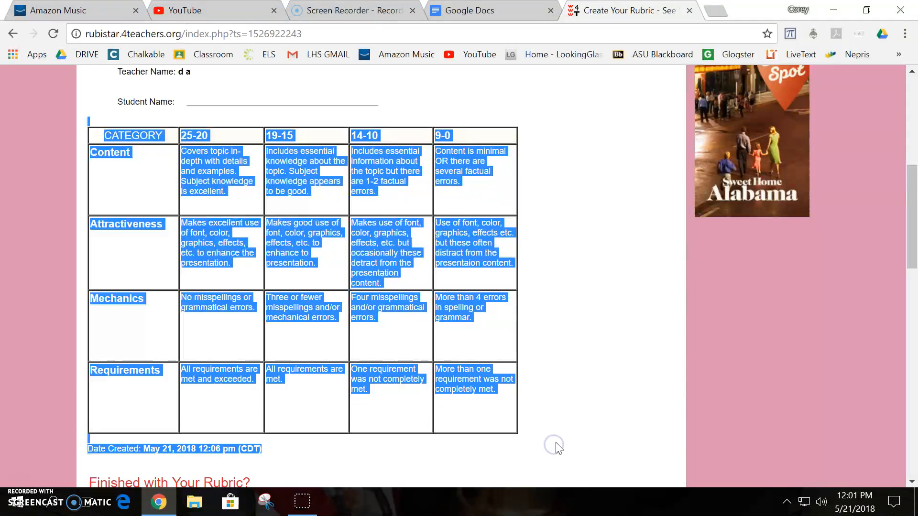
pyautogui.click(556, 445)
pyautogui.moveTo(85, 122); pyautogui.dragTo(539, 426)
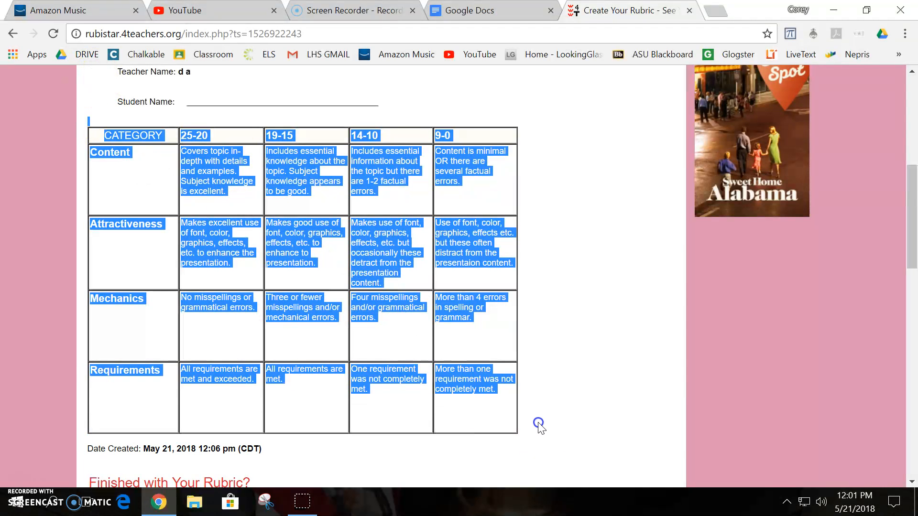
pyautogui.rightClick(468, 379)
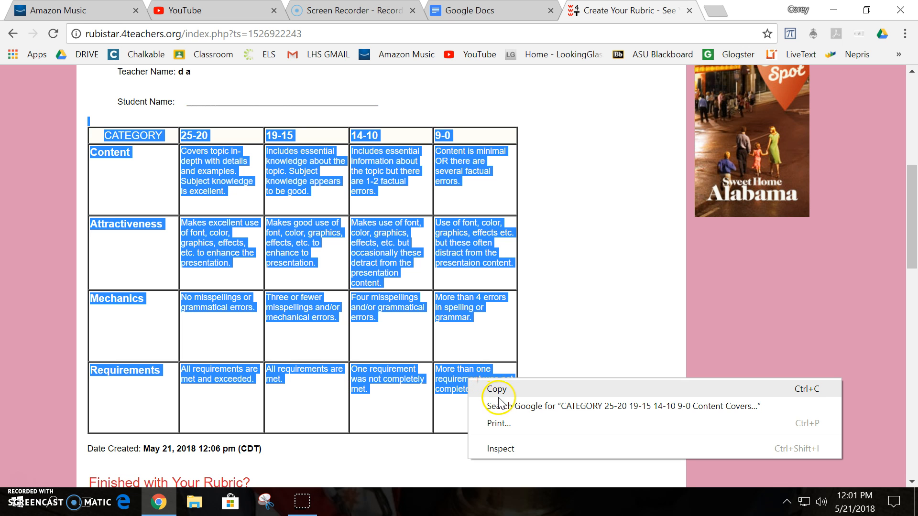
pyautogui.click(502, 385)
# - Switch to Google Docs, create a blank document and paste the copied rubric table into it
pyautogui.click(461, 10)
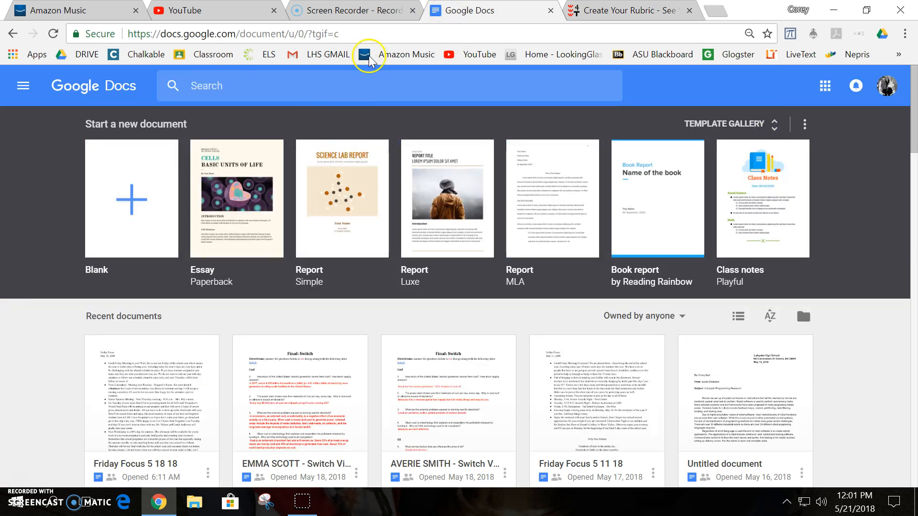
pyautogui.click(130, 198)
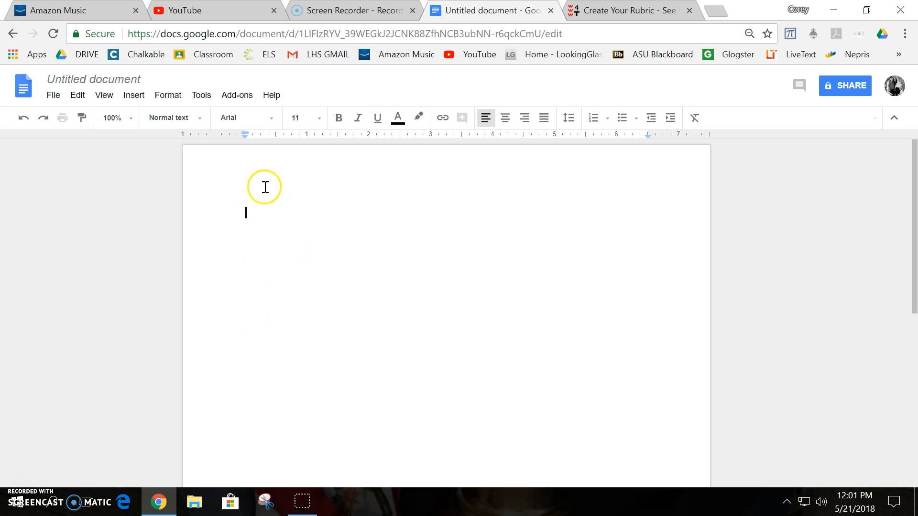
pyautogui.click(271, 214)
pyautogui.rightClick(246, 212)
pyautogui.click(317, 264)
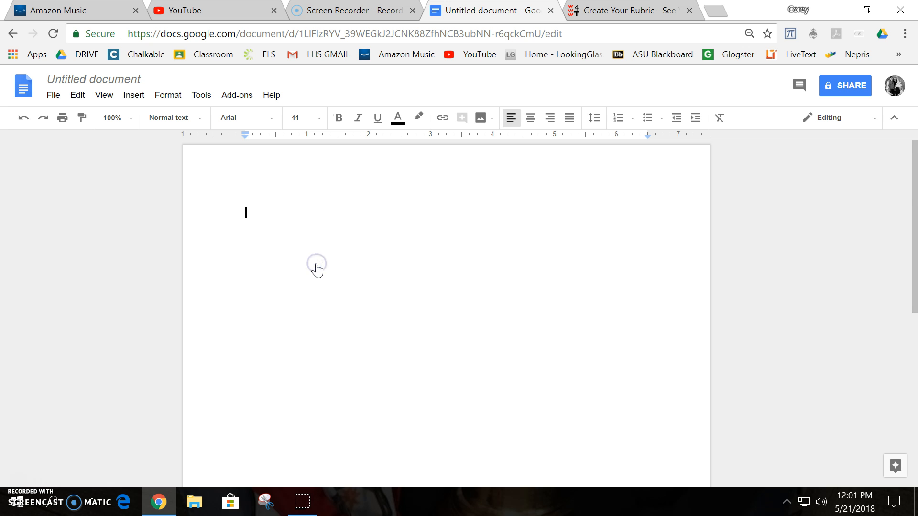
pyautogui.scroll(3, 435, 375)
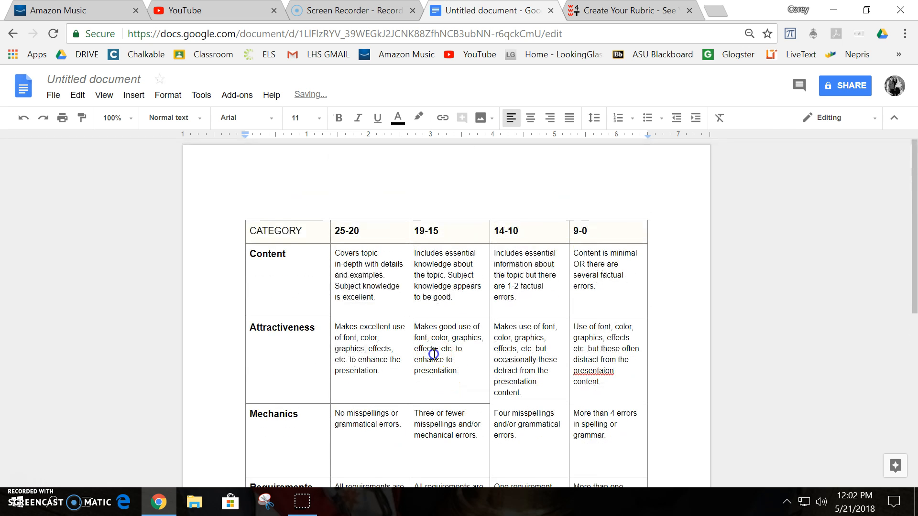
# - Correct the misspelled word to "presentation" in the 9-0 cell of the Attractiveness row
pyautogui.click(433, 355)
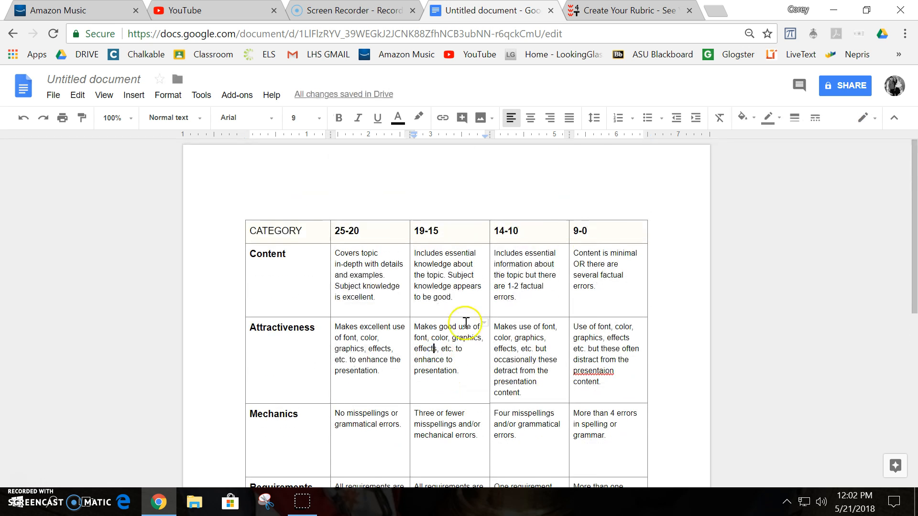
pyautogui.click(604, 371)
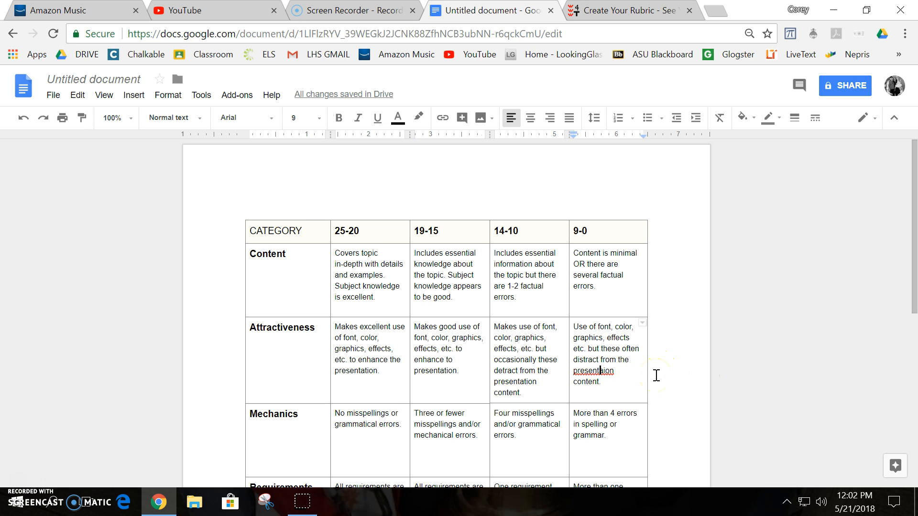
pyautogui.write('t')
pyautogui.moveTo(617, 371); pyautogui.dragTo(576, 367)
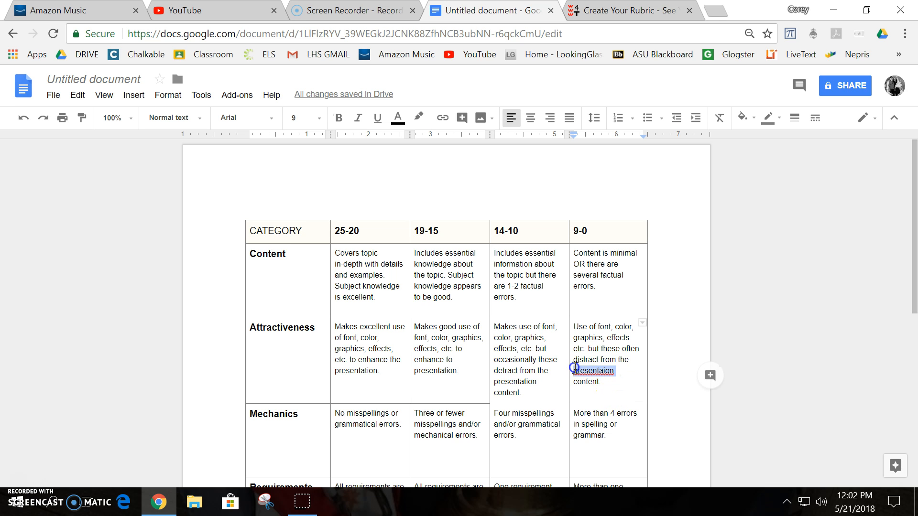
pyautogui.press('BackSpace')
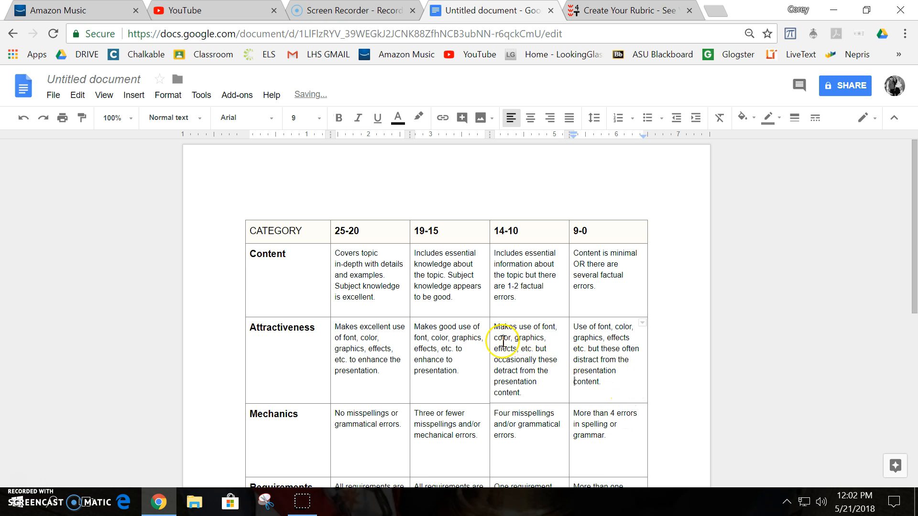
# - Place the text cursor on the empty line above the rubric table and look through all its rows
pyautogui.scroll(-5, 498, 340)
pyautogui.scroll(5, 380, 305)
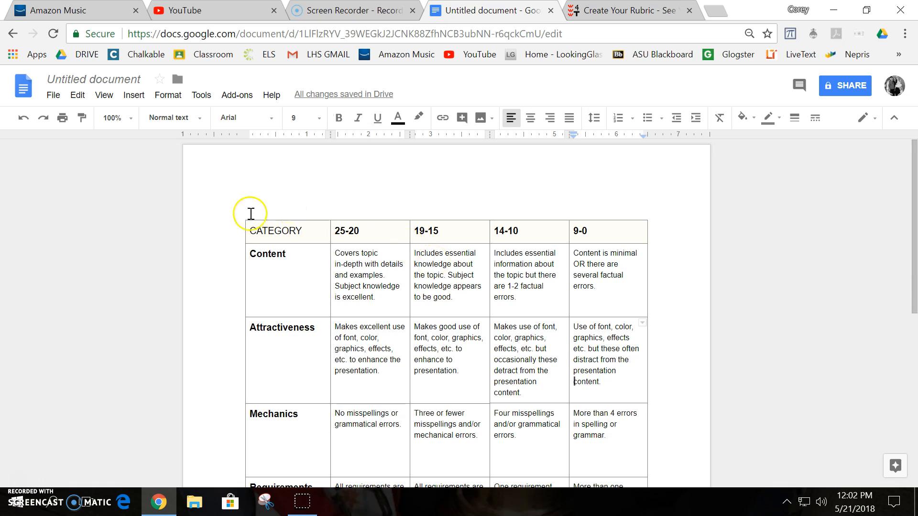
pyautogui.click(302, 207)
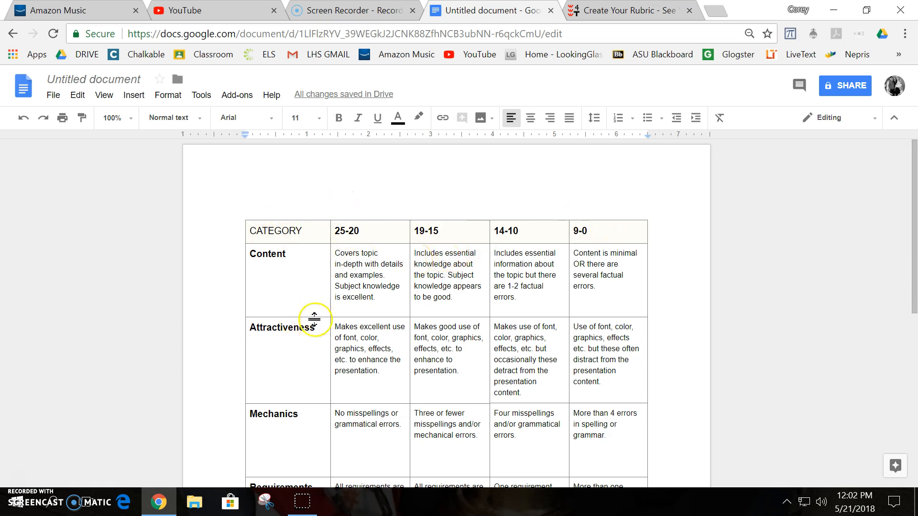
pyautogui.scroll(-7, 337, 307)
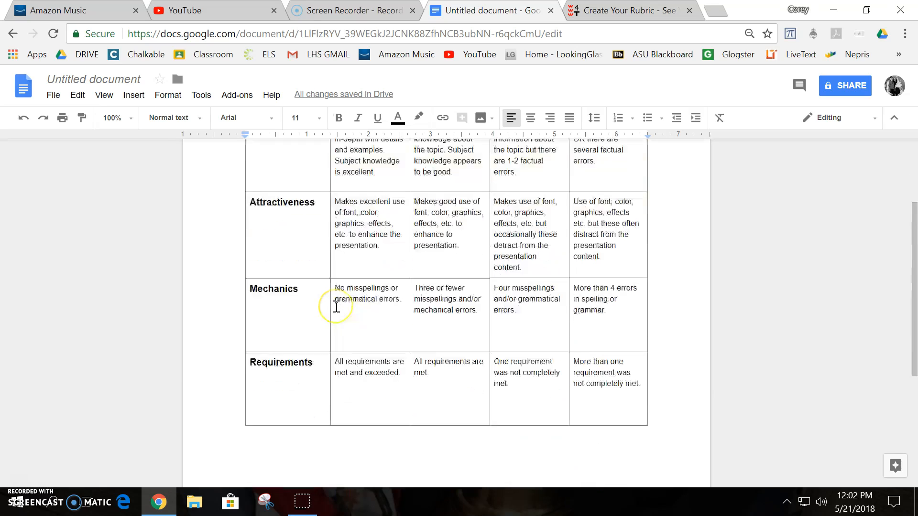
pyautogui.scroll(7, 337, 307)
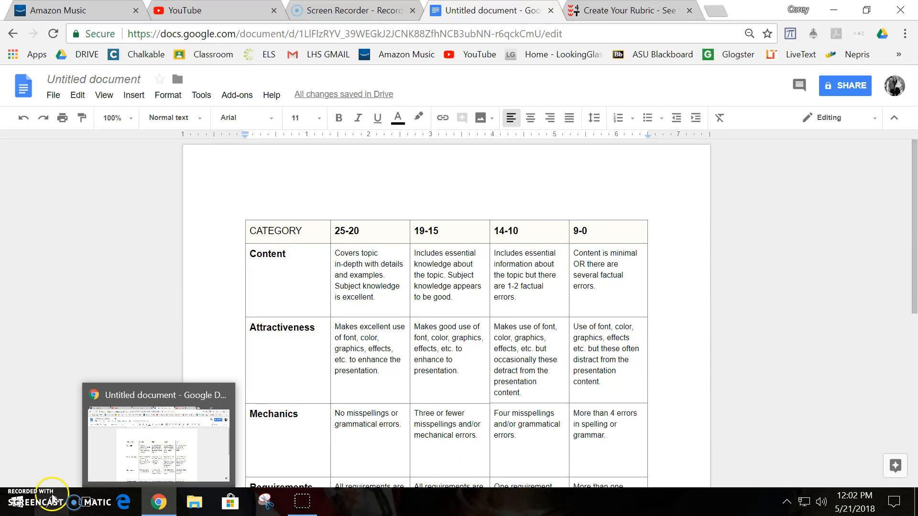
pyautogui.click(54, 505)
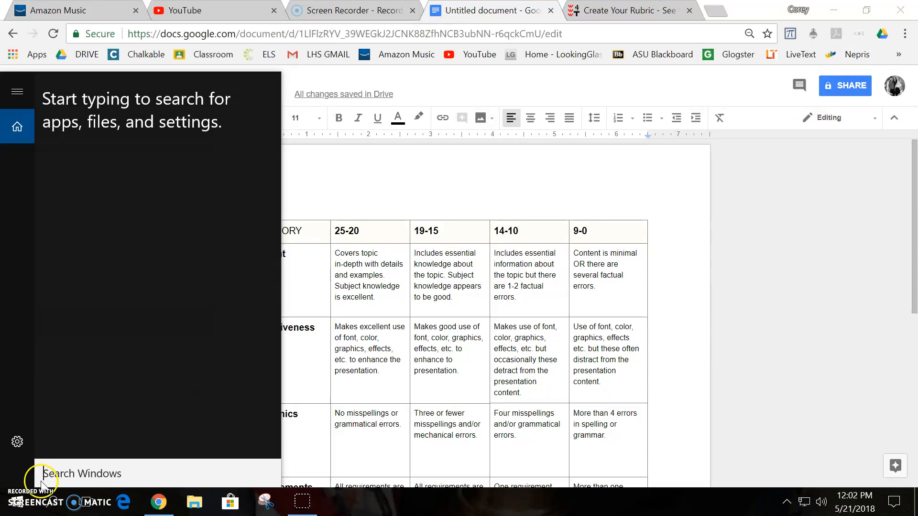
pyautogui.write('sni')
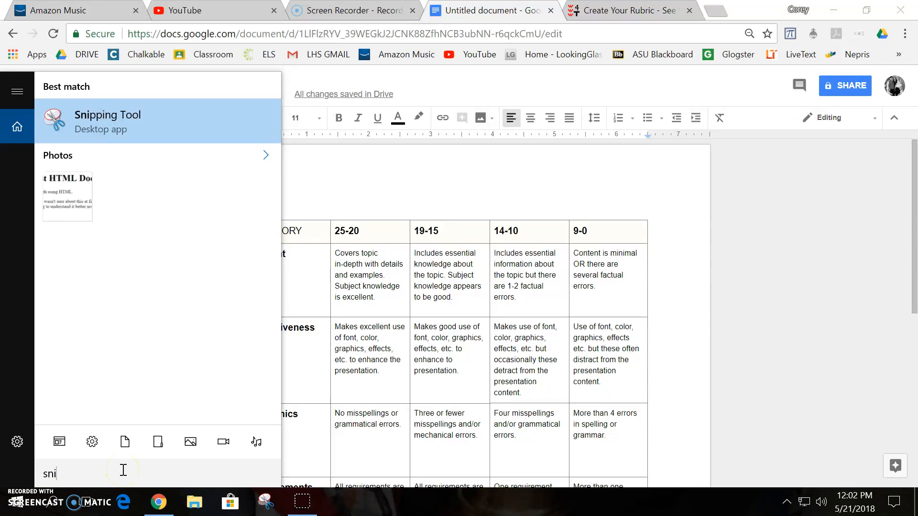
pyautogui.click(107, 126)
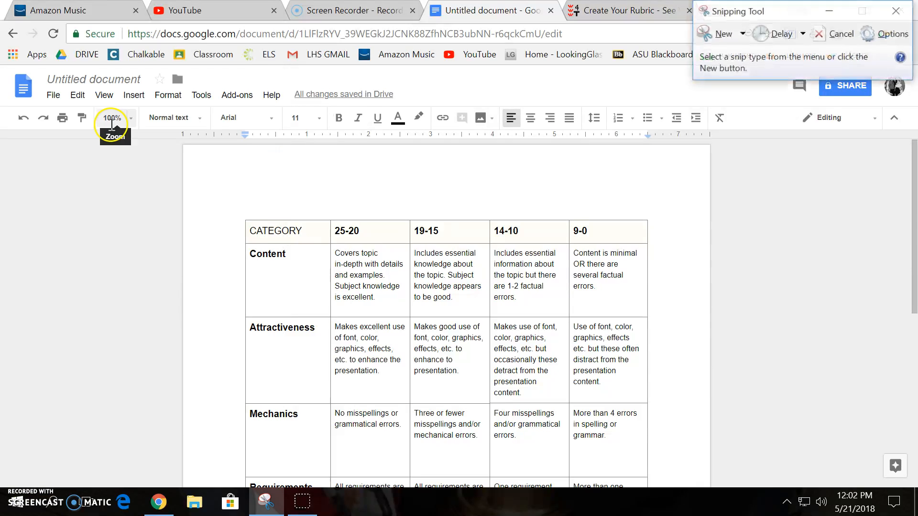
pyautogui.click(721, 34)
pyautogui.click(640, 10)
pyautogui.click(896, 10)
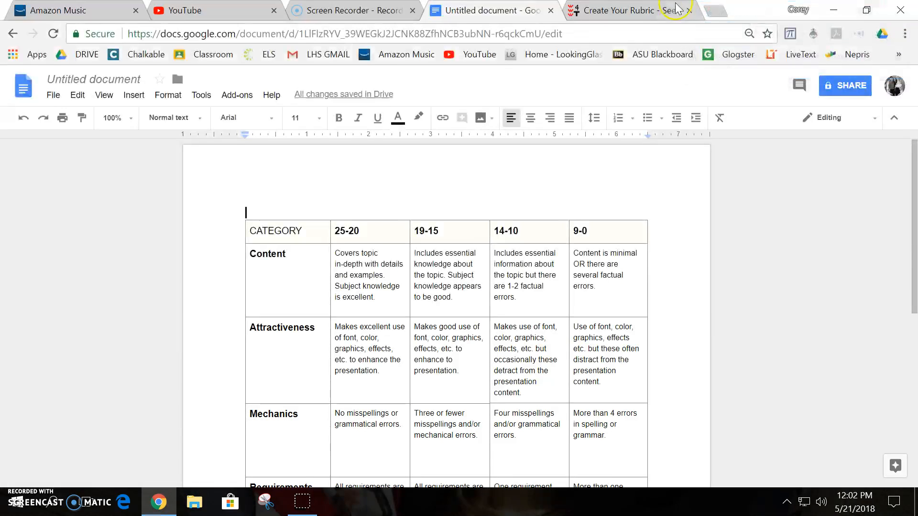
# - Return to the RubiStar preview, capture the whole rubric table with Snipping Tool and copy the capture
pyautogui.click(629, 11)
pyautogui.click(535, 208)
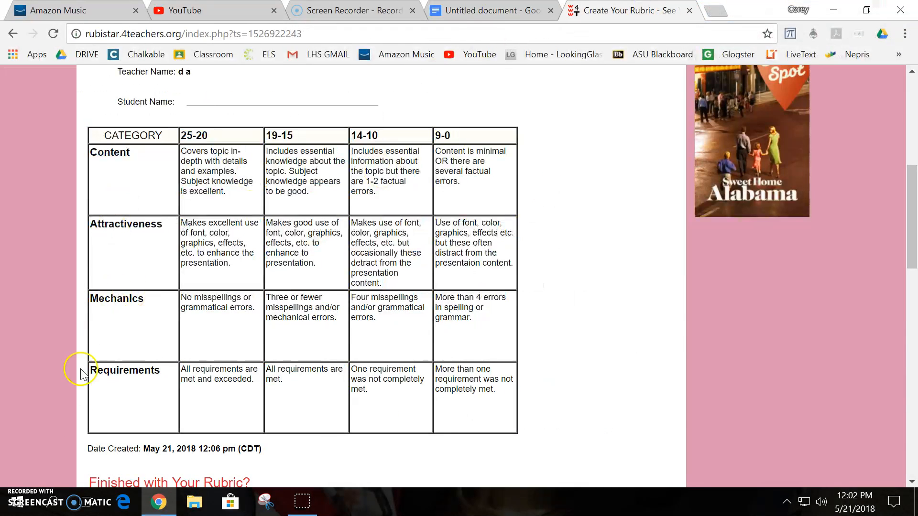
pyautogui.click(267, 505)
pyautogui.click(719, 34)
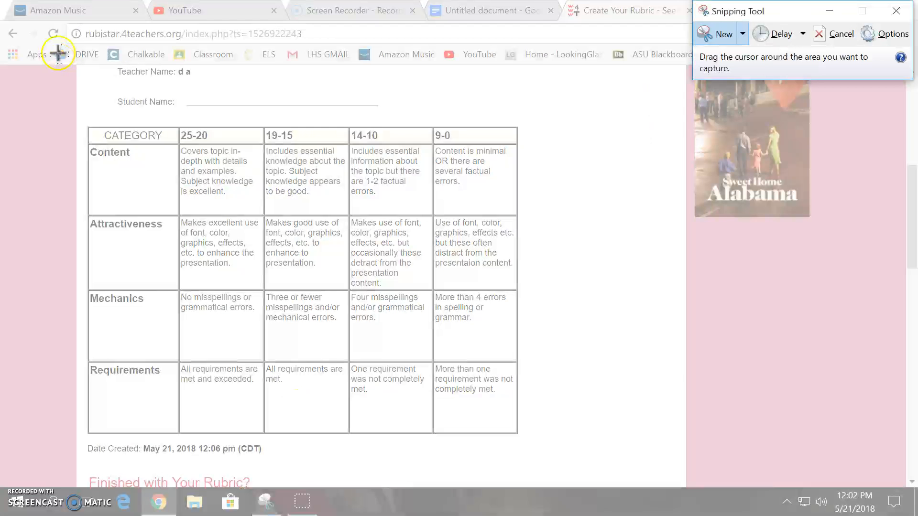
pyautogui.moveTo(83, 122); pyautogui.dragTo(521, 437)
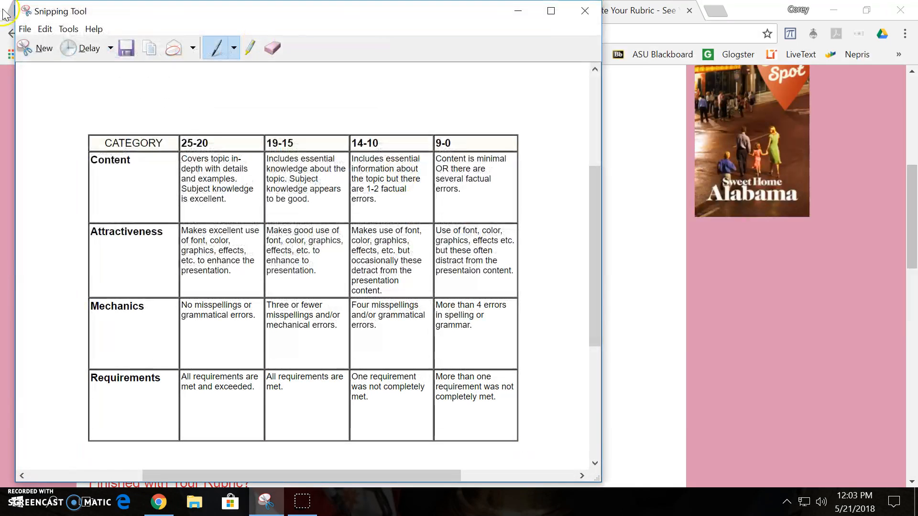
pyautogui.click(50, 33)
pyautogui.click(62, 45)
pyautogui.click(591, 12)
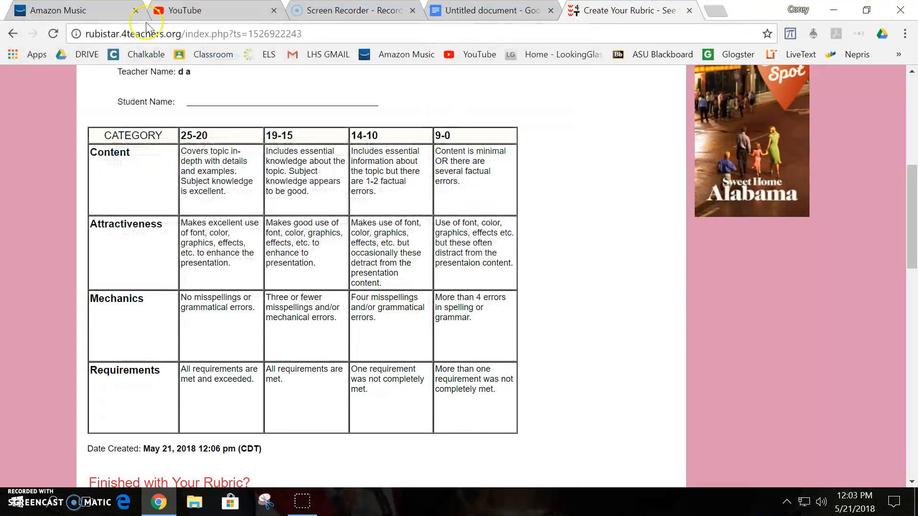
# - Paste the captured rubric image above the table in the Google Docs document and shrink it to about 3.8 inches wide
pyautogui.click(483, 12)
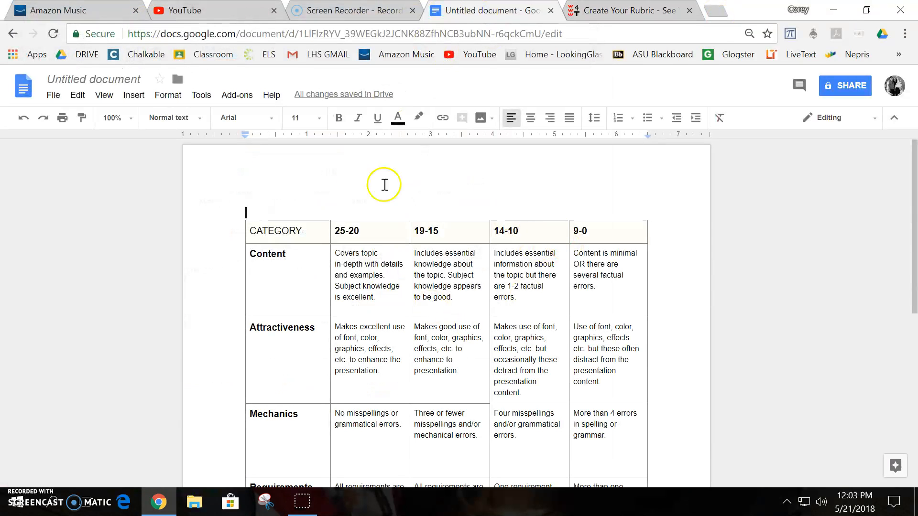
pyautogui.rightClick(268, 213)
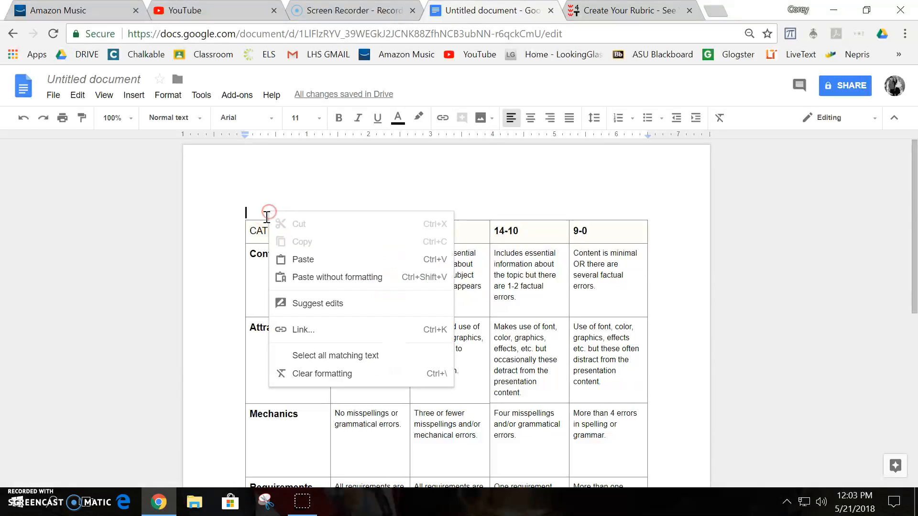
pyautogui.click(294, 258)
pyautogui.click(396, 344)
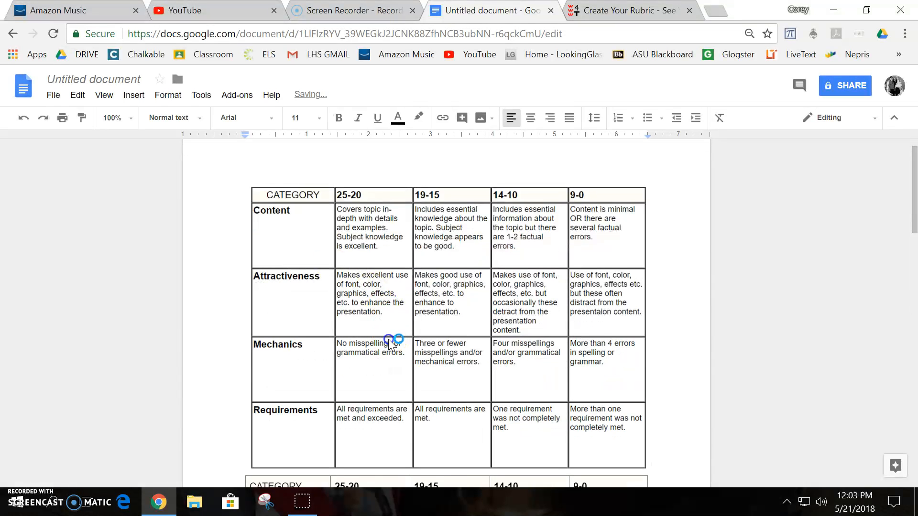
pyautogui.moveTo(648, 470); pyautogui.dragTo(466, 354)
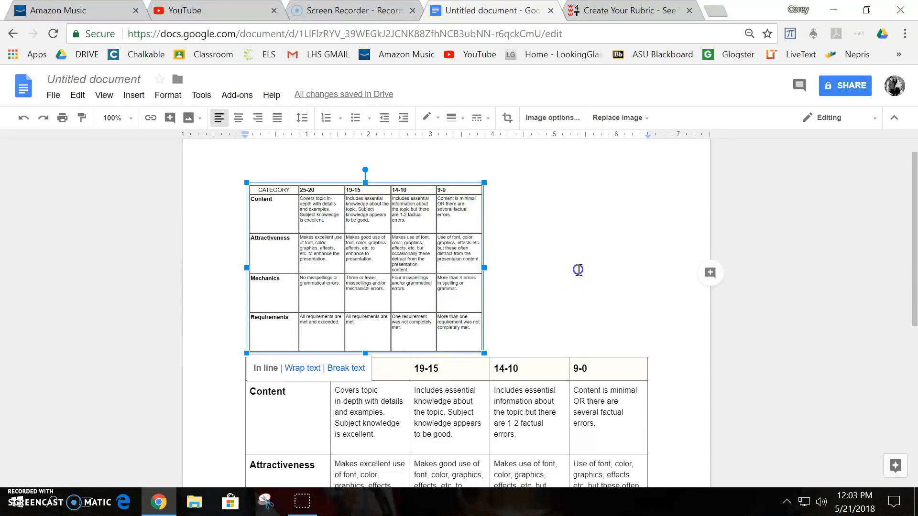
pyautogui.click(578, 269)
# - Look over the document's editable rubric table, the RubiStar preview page and the pasted rubric image
pyautogui.click(266, 503)
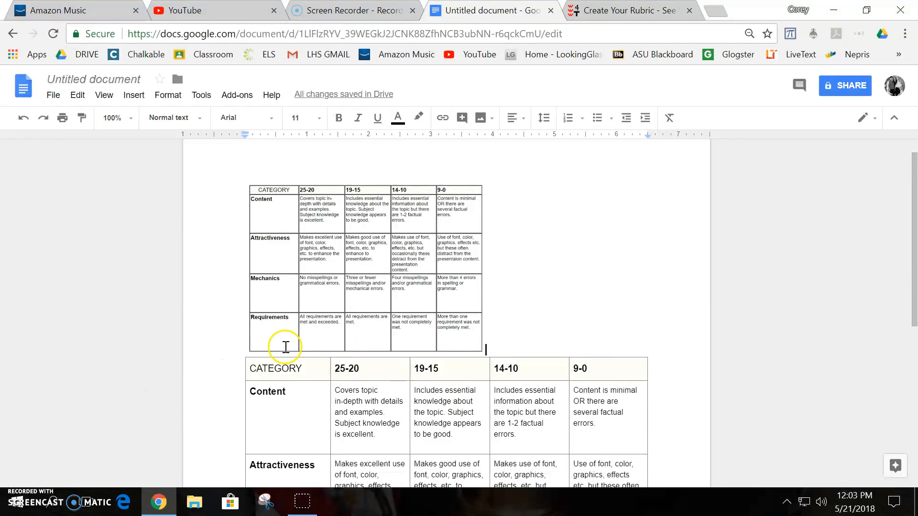
pyautogui.scroll(-7, 546, 319)
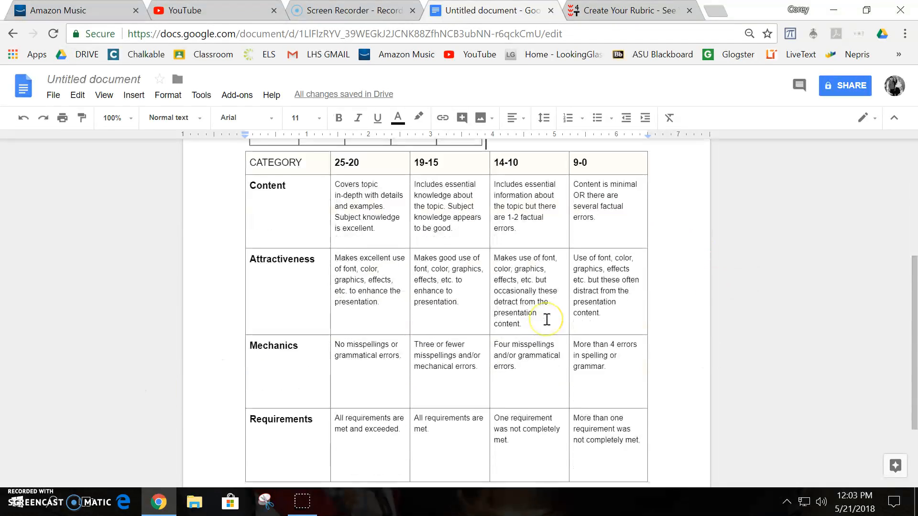
pyautogui.click(650, 10)
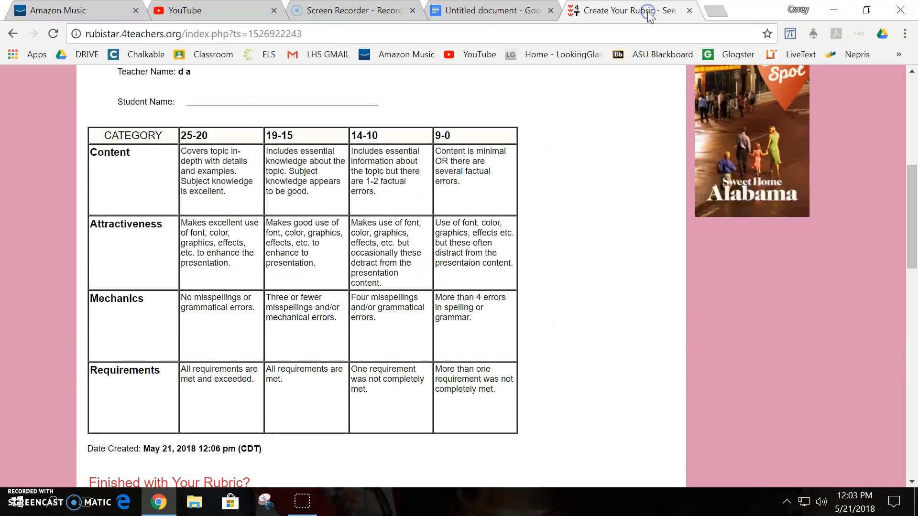
pyautogui.scroll(8, 265, 368)
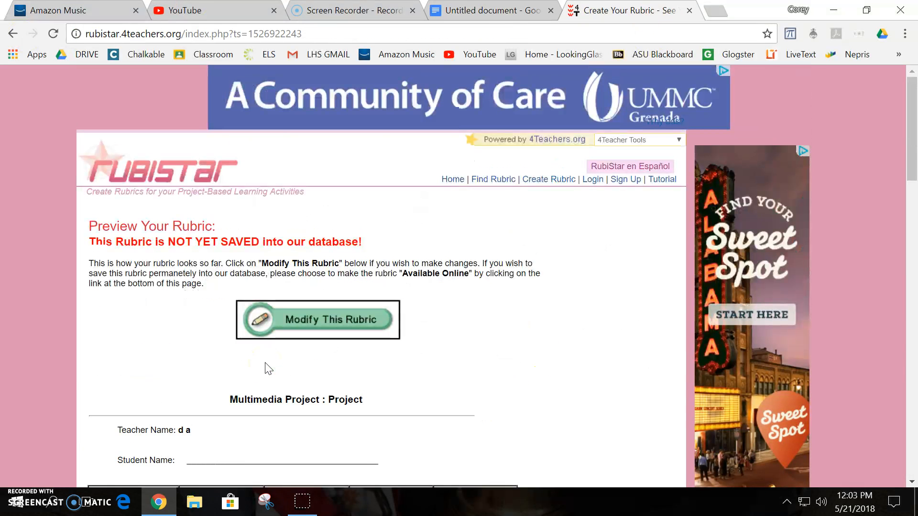
pyautogui.click(498, 10)
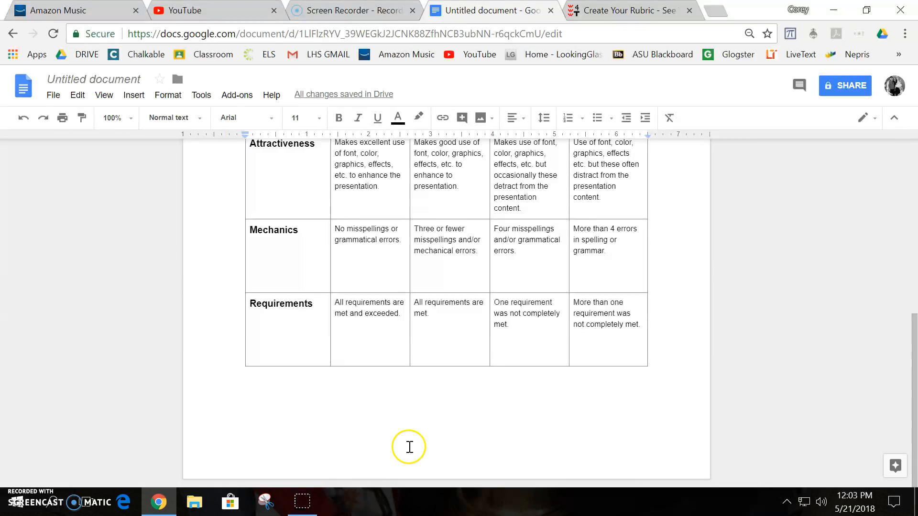
pyautogui.scroll(7, 408, 446)
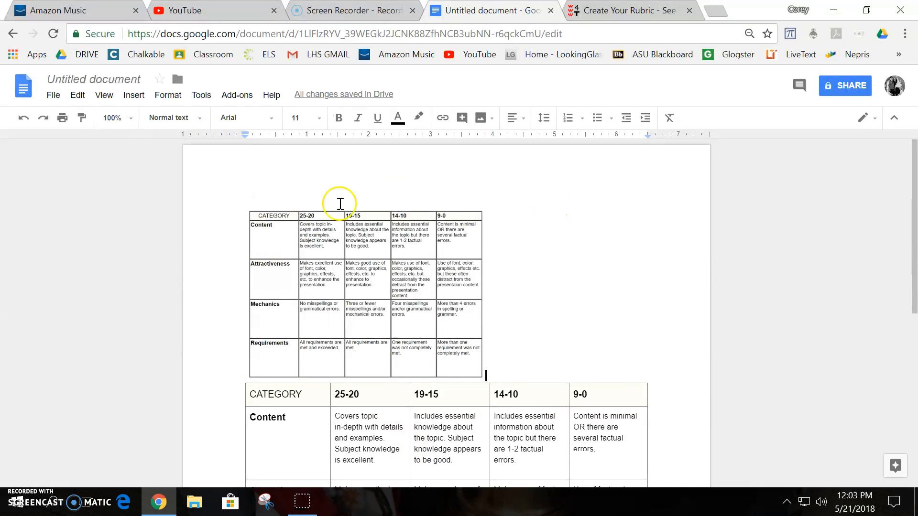